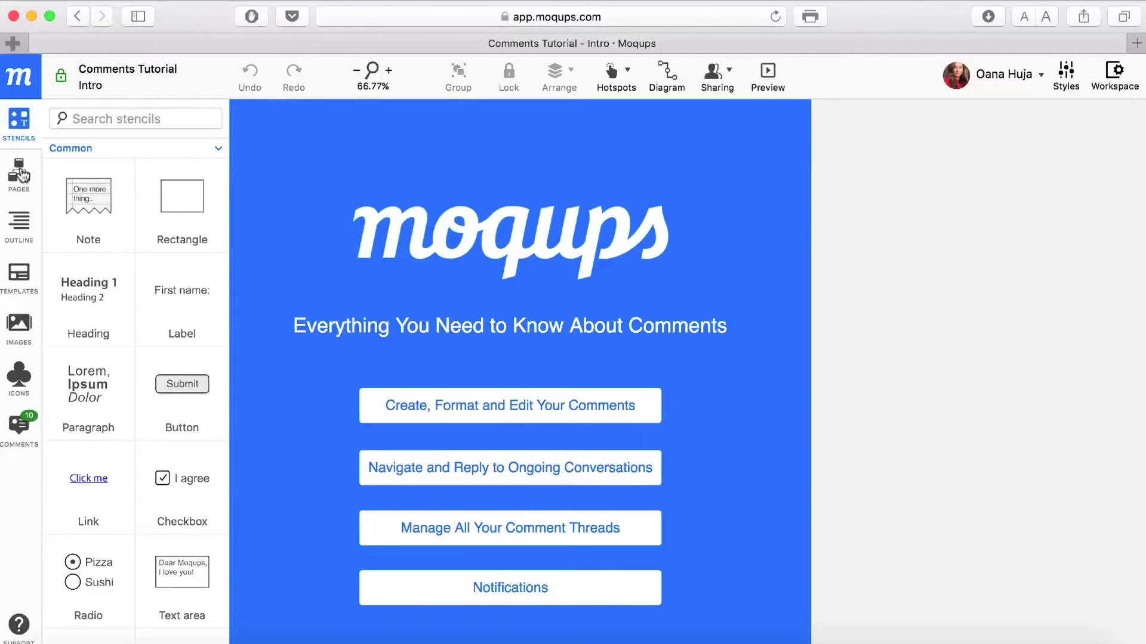
# Step: Add a comment marker to the Log in page and place it beside the foodprint logo
pyautogui.click(19, 173)
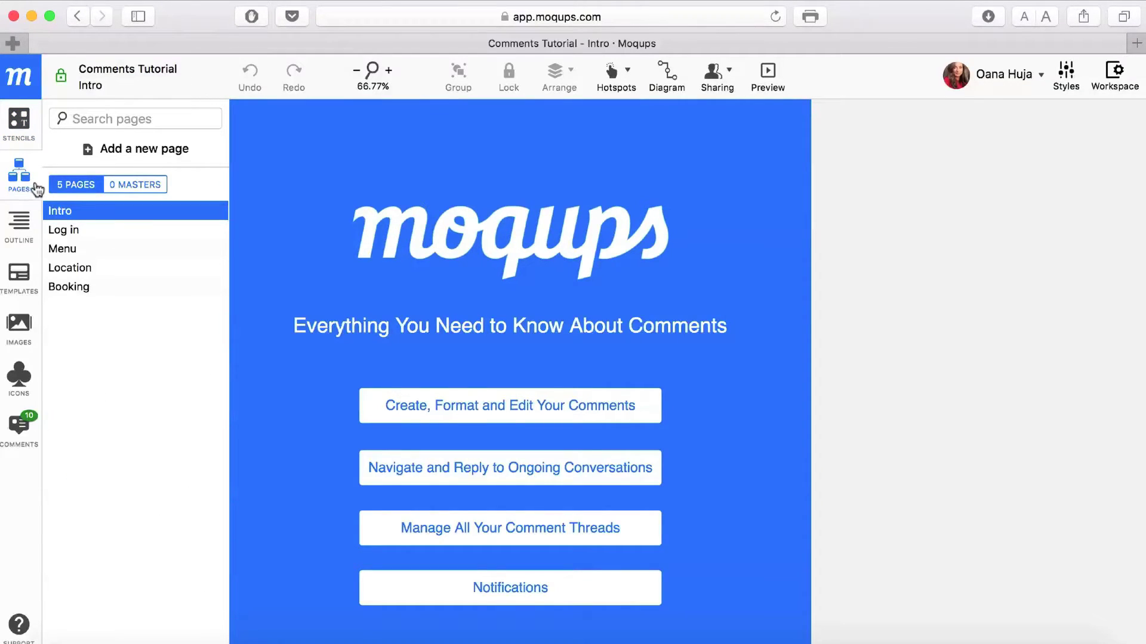
pyautogui.click(91, 227)
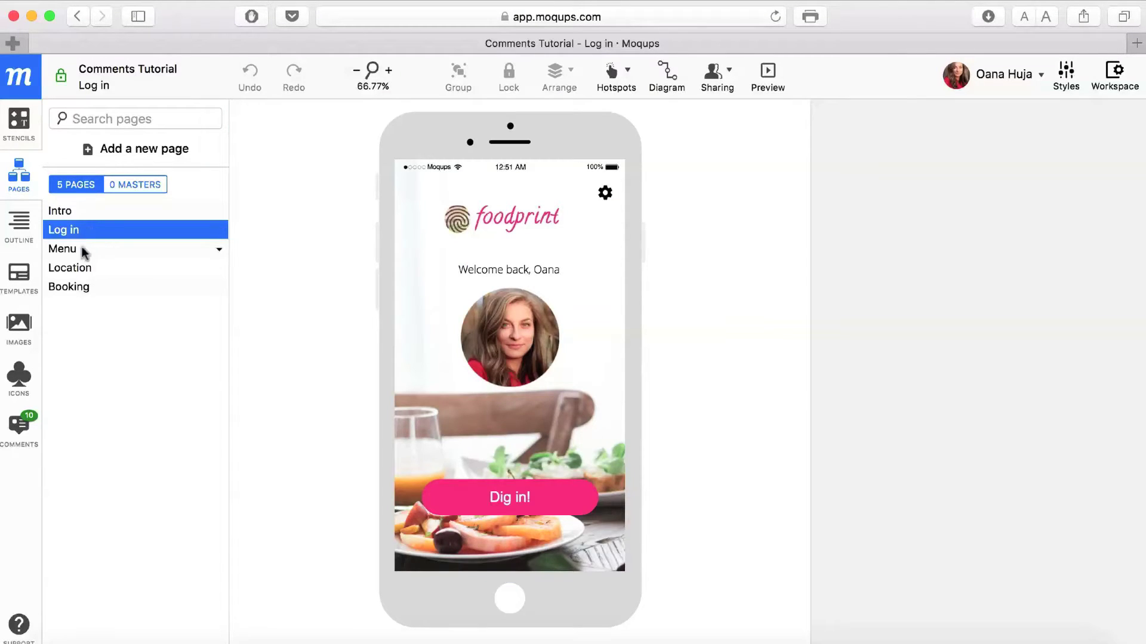
pyautogui.click(21, 427)
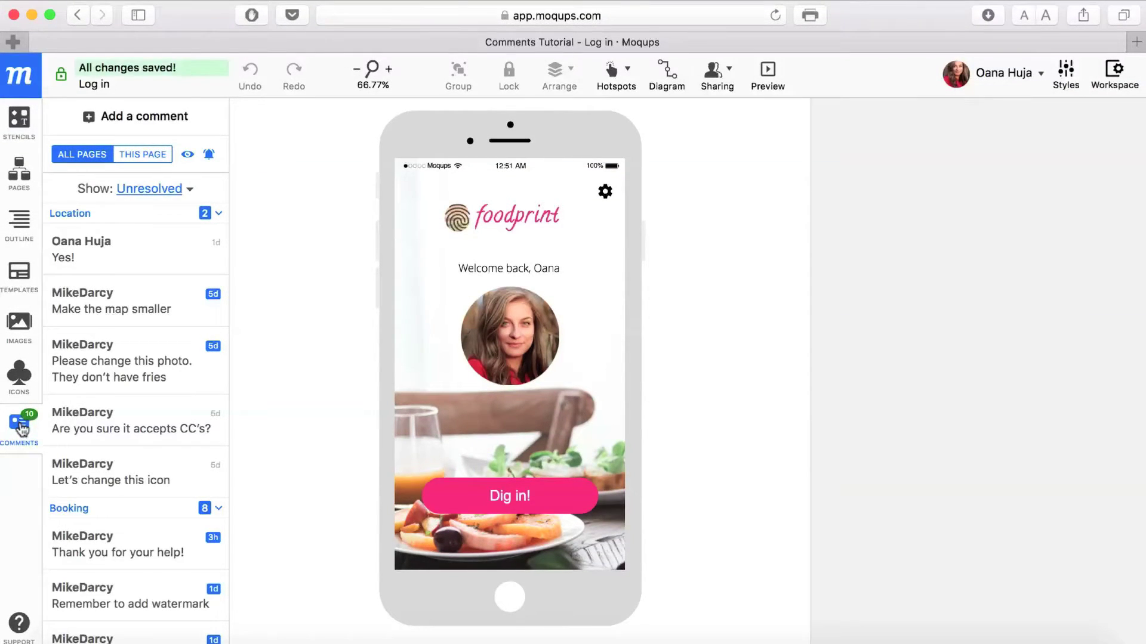
pyautogui.click(140, 130)
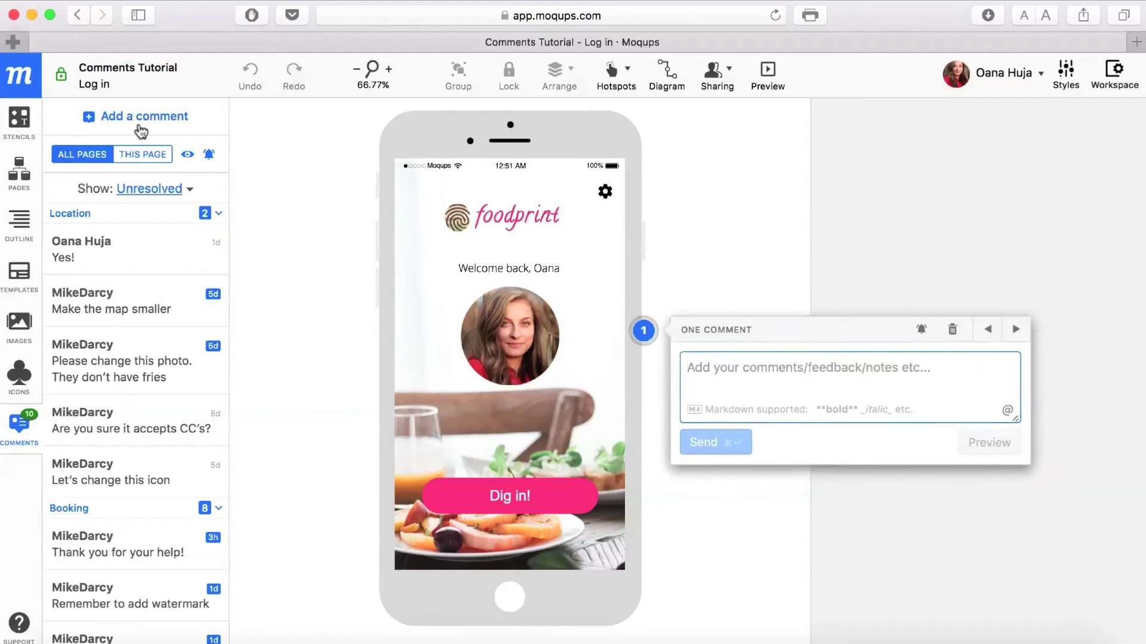
pyautogui.click(652, 330)
pyautogui.moveTo(652, 329); pyautogui.dragTo(424, 209)
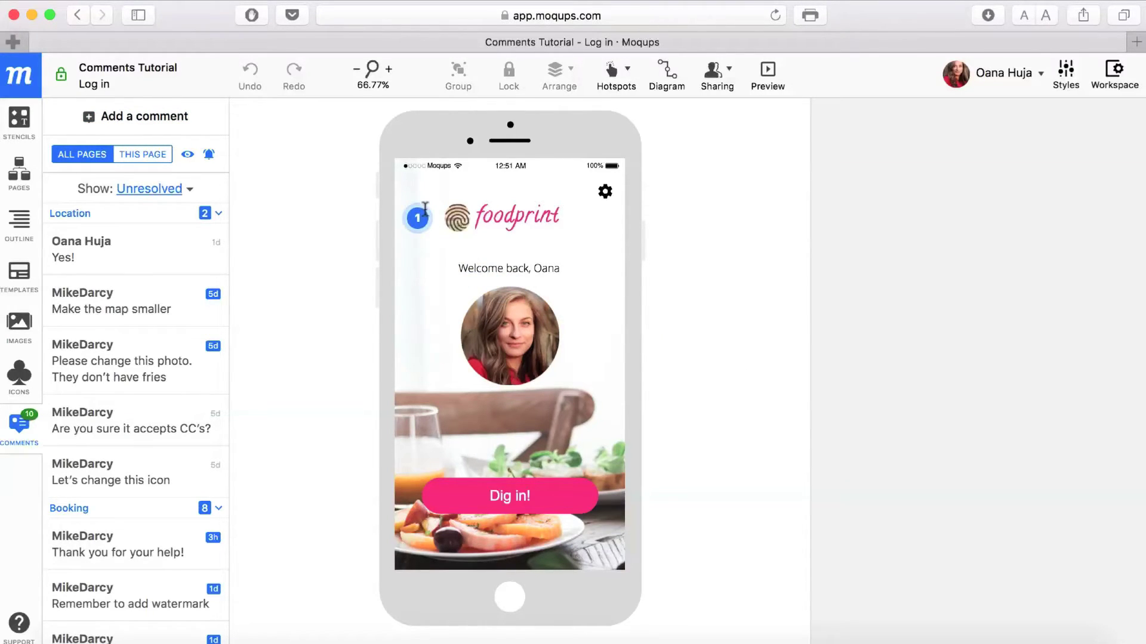
# Step: Post the comment "Do you like this?" on the marker beside the foodprint logo
pyautogui.click(419, 218)
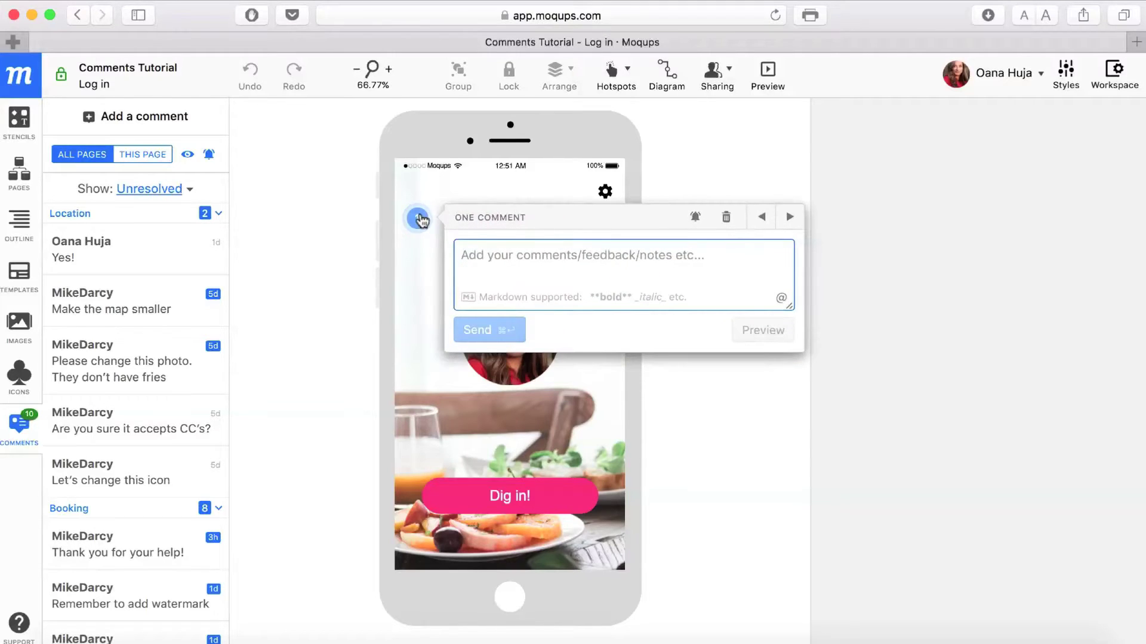
pyautogui.write('Do you like this?')
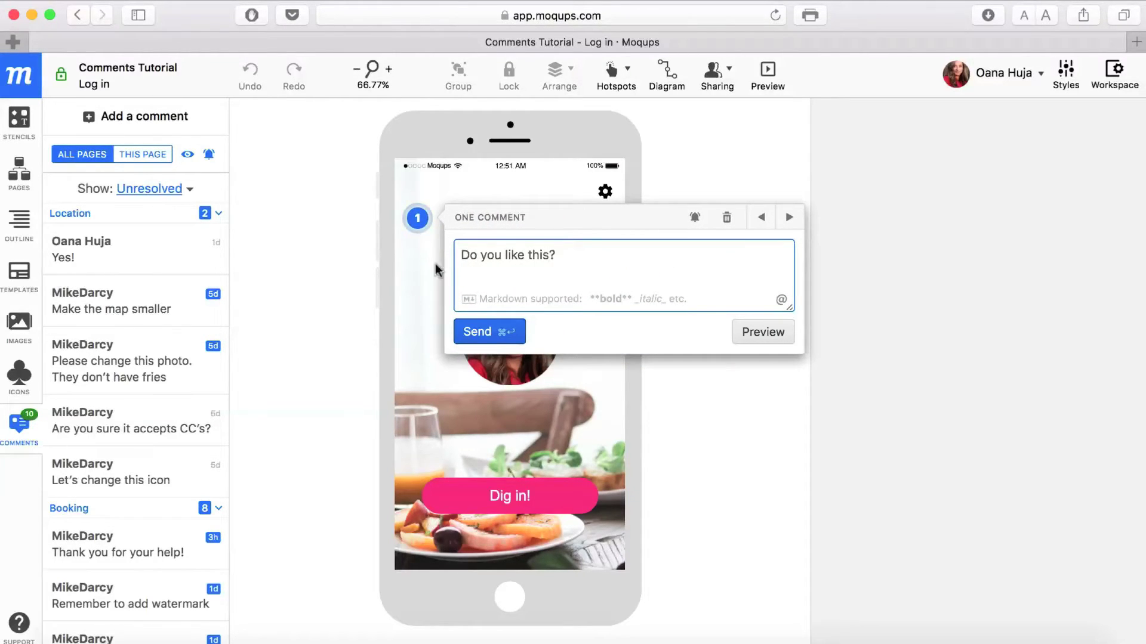
pyautogui.click(477, 331)
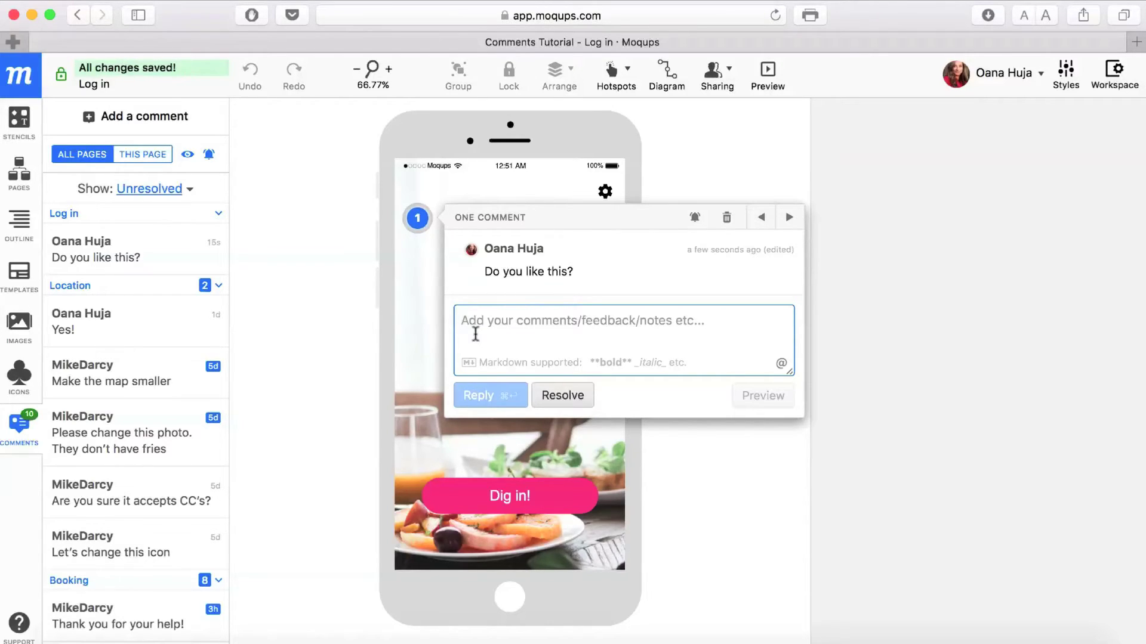
# Step: Reply with "You can write in **bold**, _italic_" and the Markdown list items or, even, create, lists, previewing the formatting before posting
pyautogui.rightClick(517, 325)
pyautogui.click(540, 366)
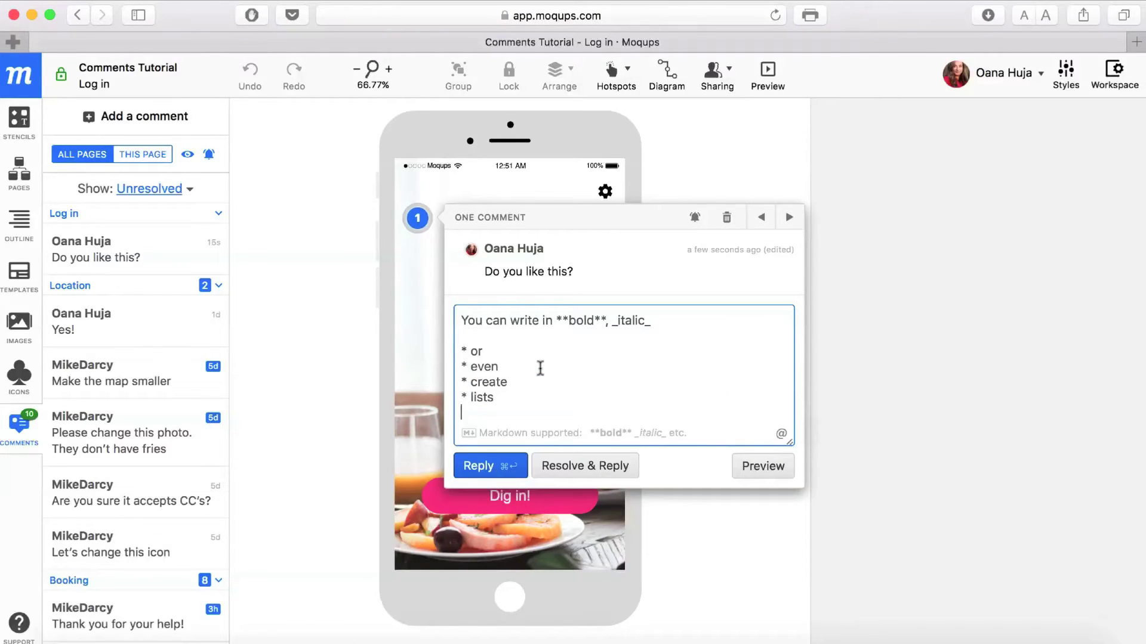
pyautogui.click(749, 465)
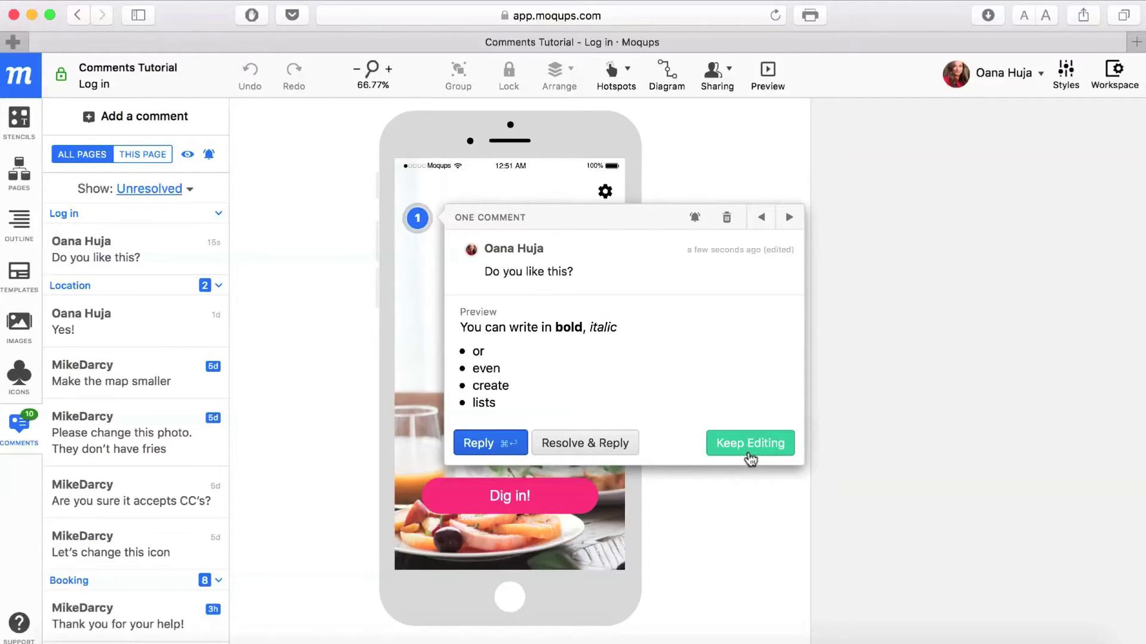
pyautogui.click(750, 459)
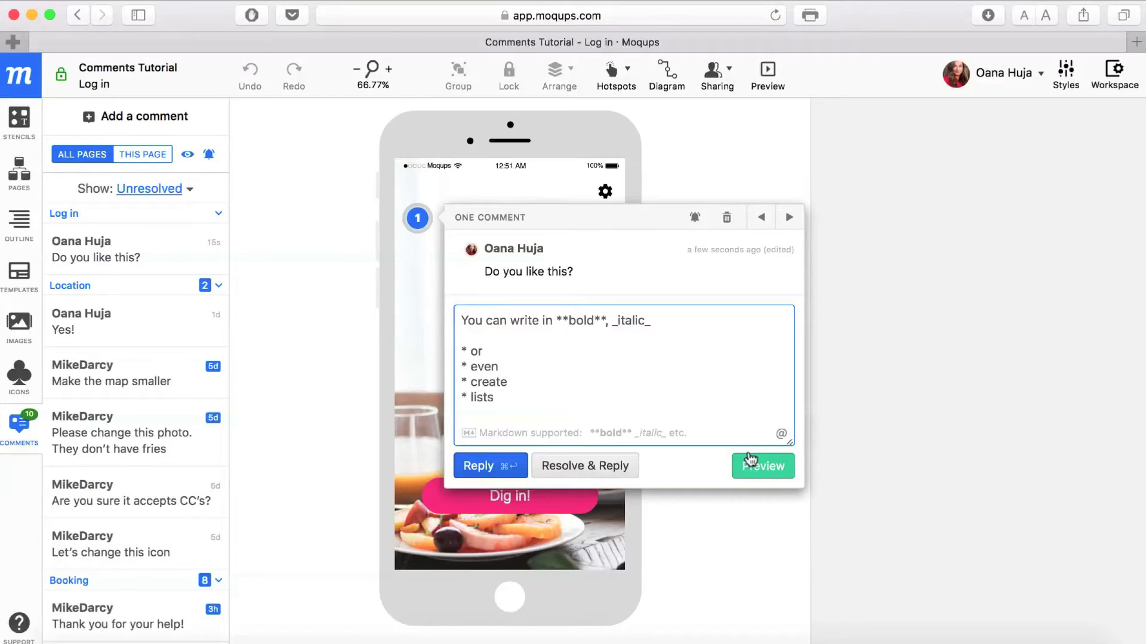
pyautogui.click(510, 467)
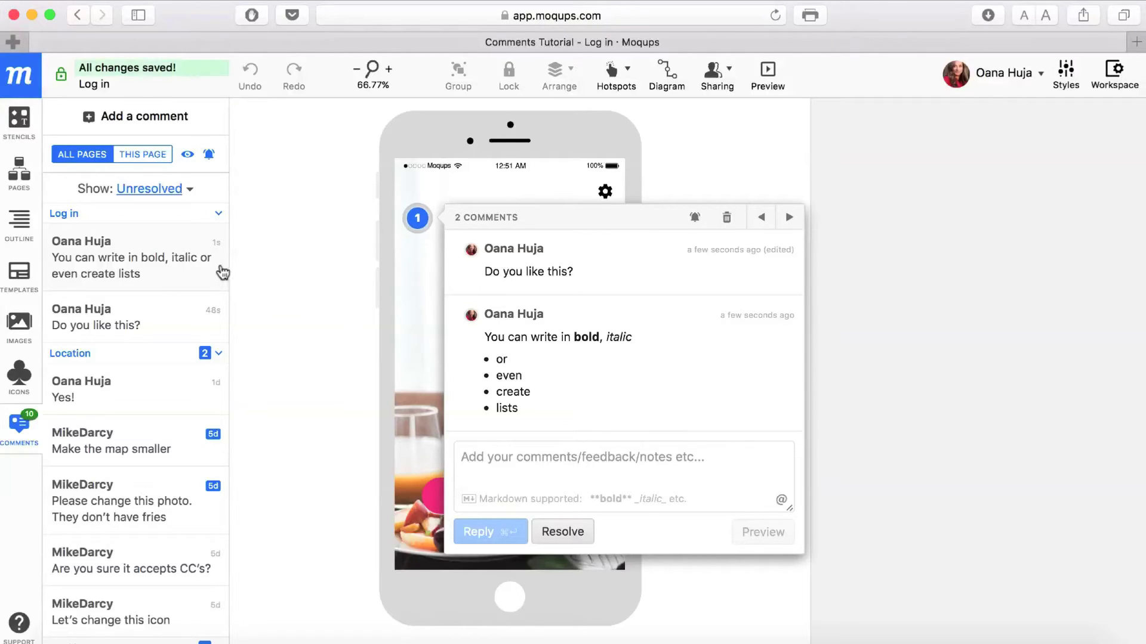
# Step: Collapse the Log in and Location groups in the comments list and expand both again
pyautogui.click(219, 215)
pyautogui.click(219, 234)
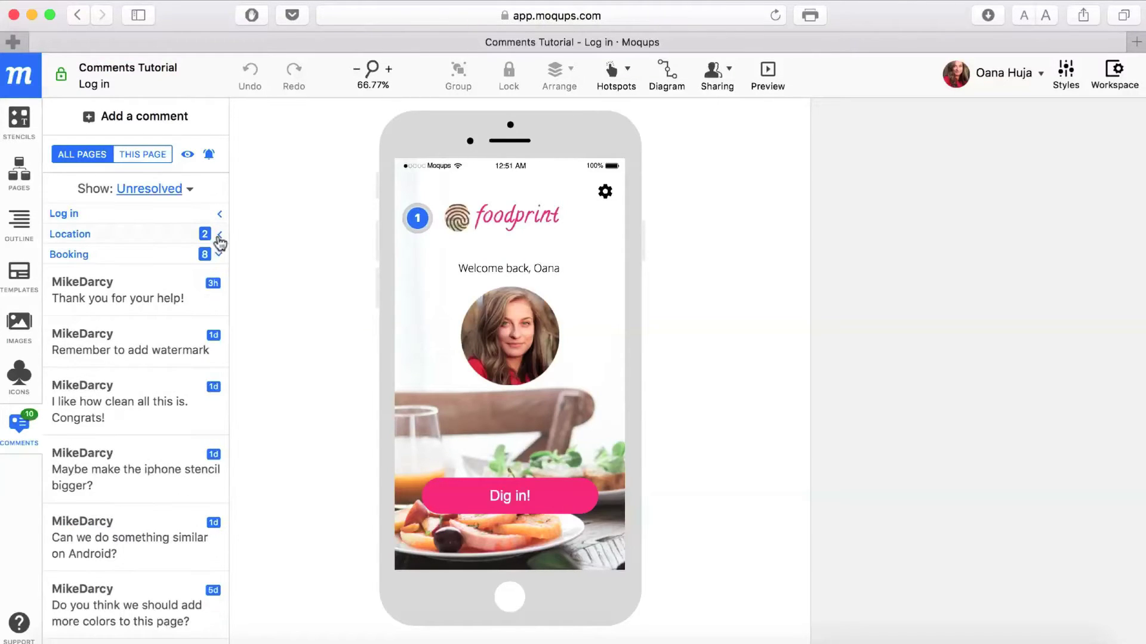
pyautogui.click(219, 235)
pyautogui.click(219, 216)
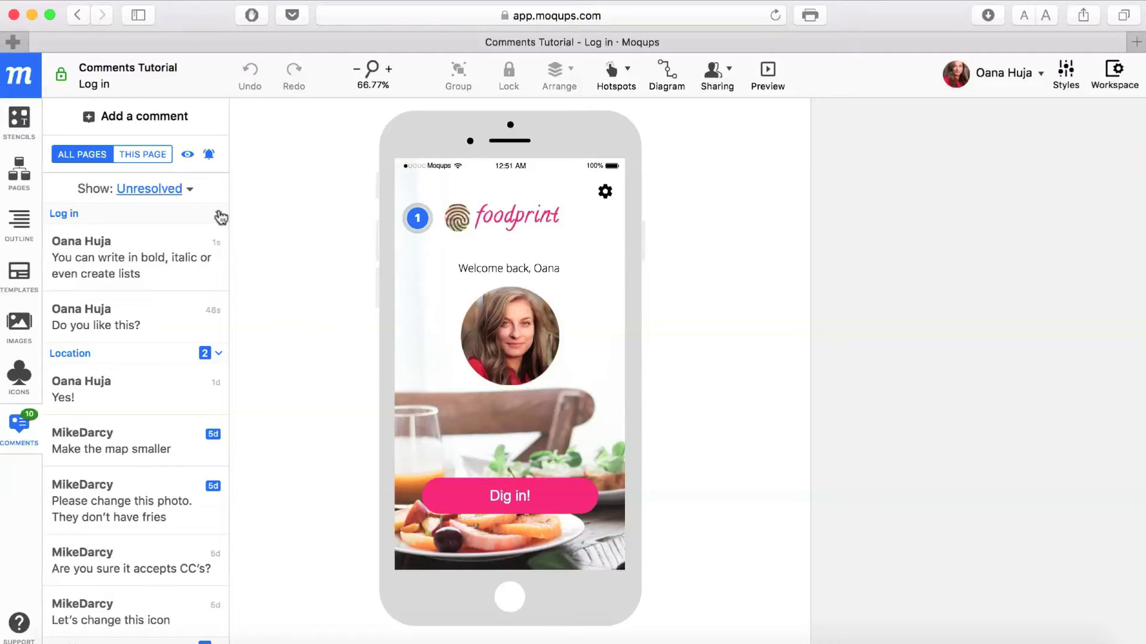
# Step: Add a comment marker to the Menu page and place it on the large central image placeholder
pyautogui.click(21, 174)
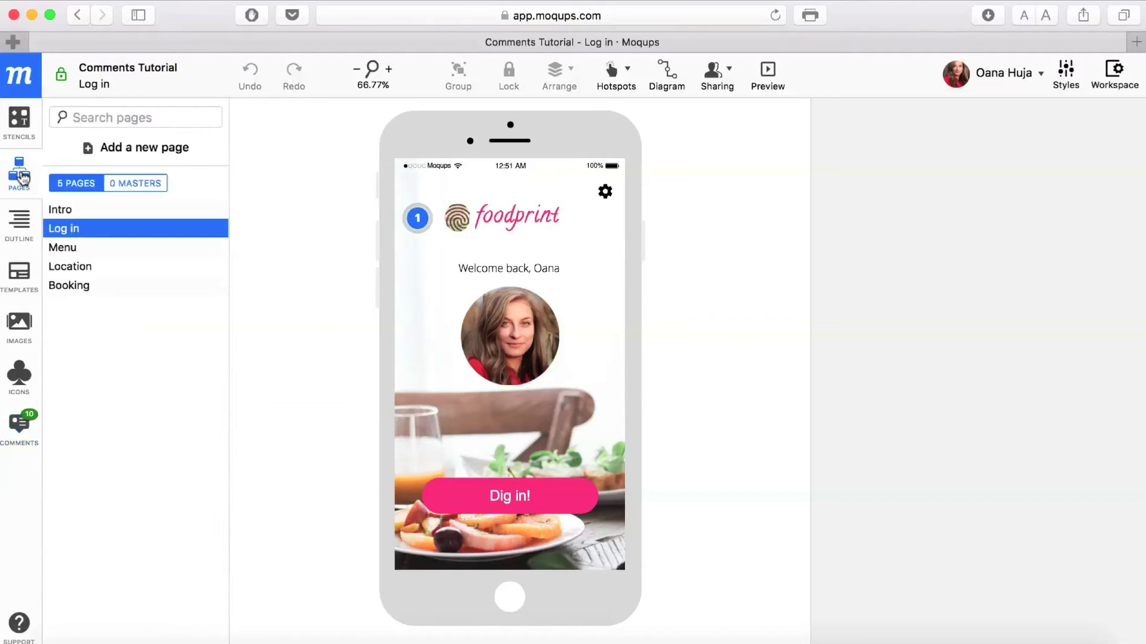
pyautogui.click(98, 250)
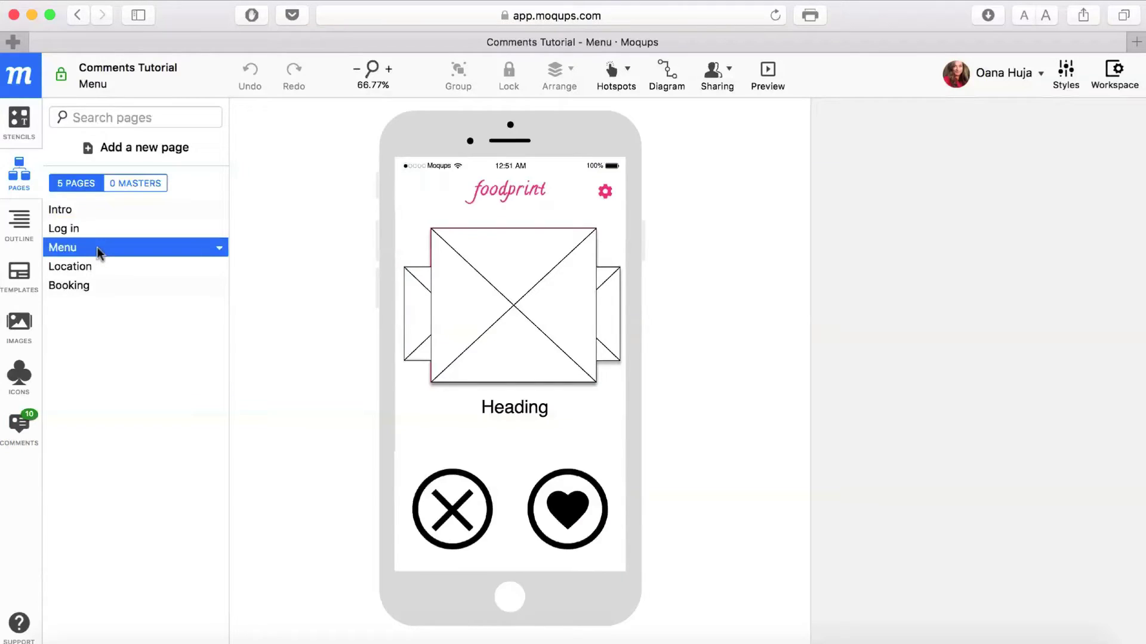
pyautogui.rightClick(318, 153)
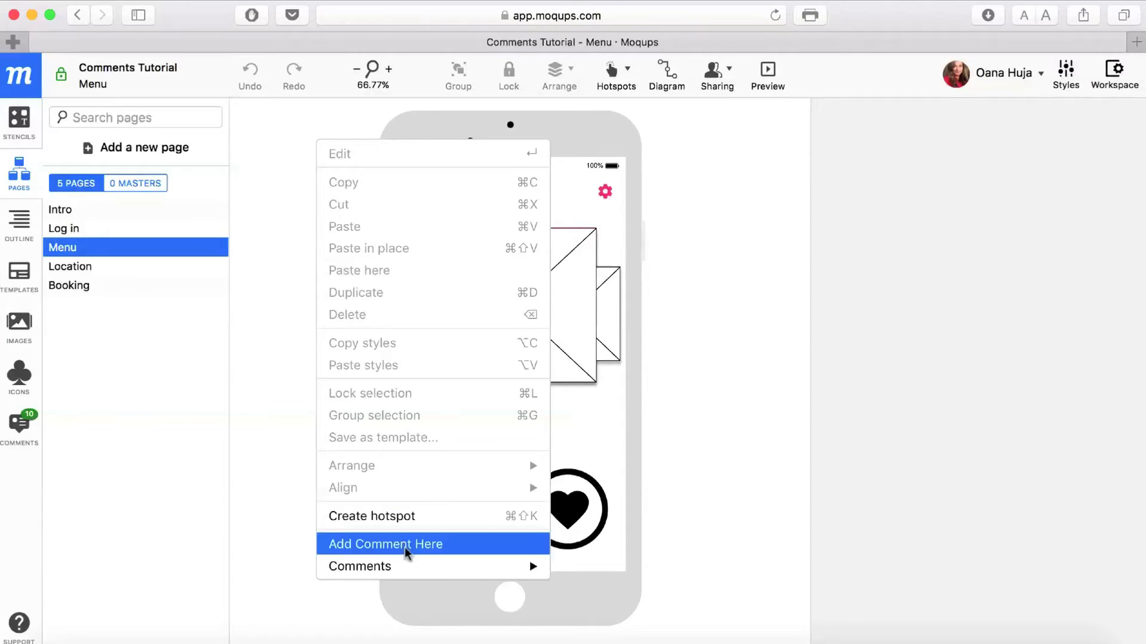
pyautogui.moveTo(408, 564)
pyautogui.click(407, 550)
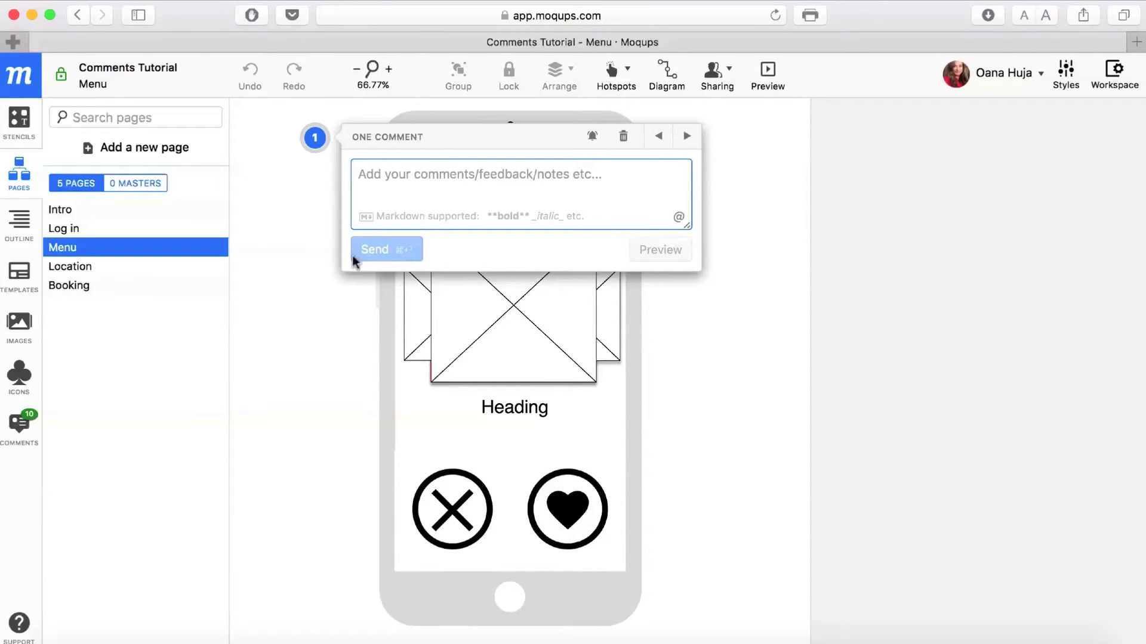
pyautogui.moveTo(328, 153)
pyautogui.mouseDown()
pyautogui.moveTo(474, 257)
pyautogui.moveTo(511, 265)
pyautogui.mouseUp()
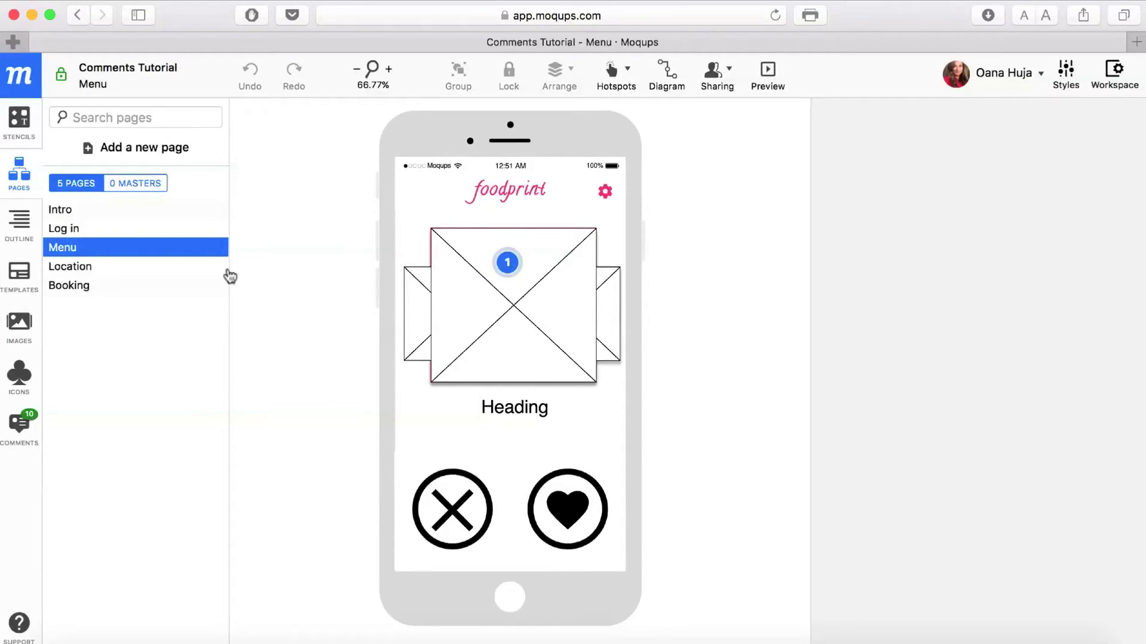
# Step: Step backward through the Location page's comment threads, from marker 1 around to marker 2
pyautogui.click(201, 267)
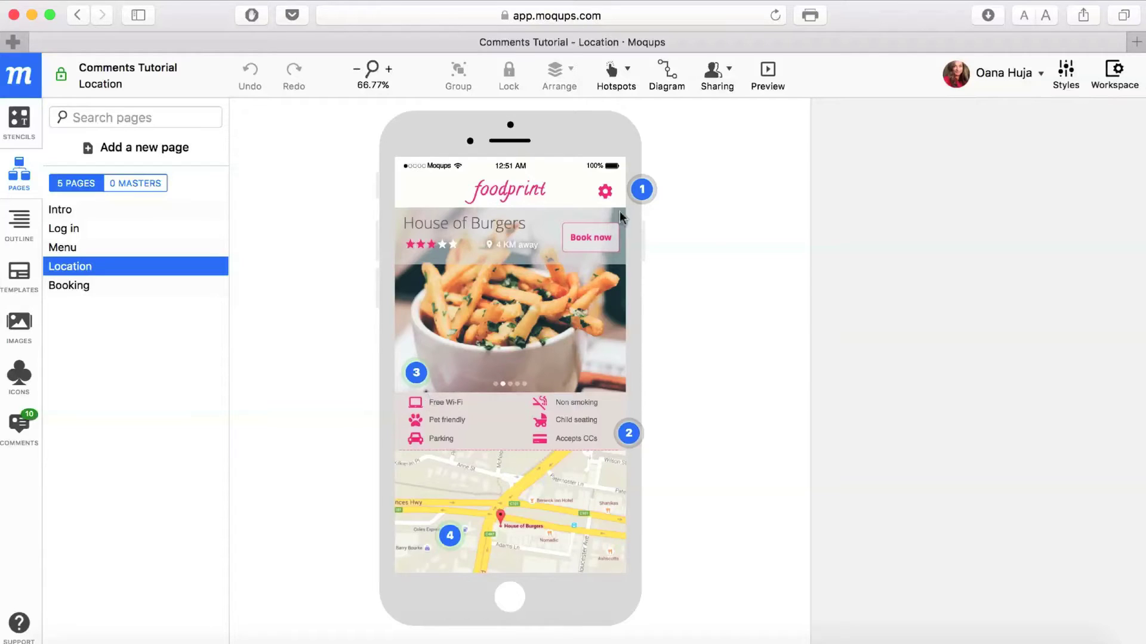
pyautogui.click(643, 190)
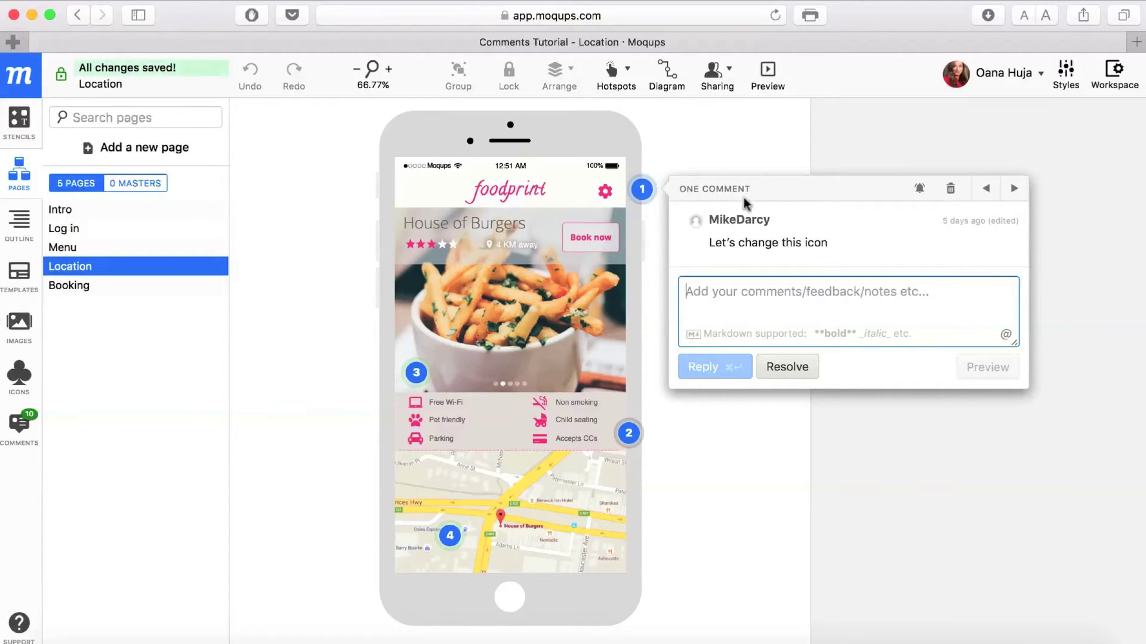
pyautogui.click(983, 197)
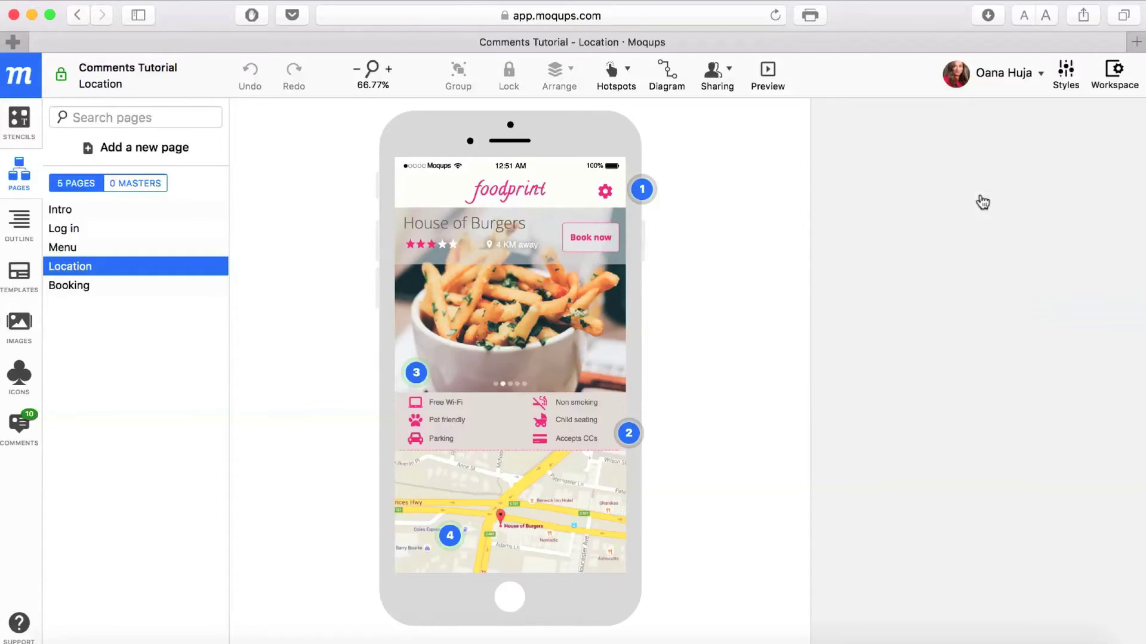
pyautogui.click(728, 190)
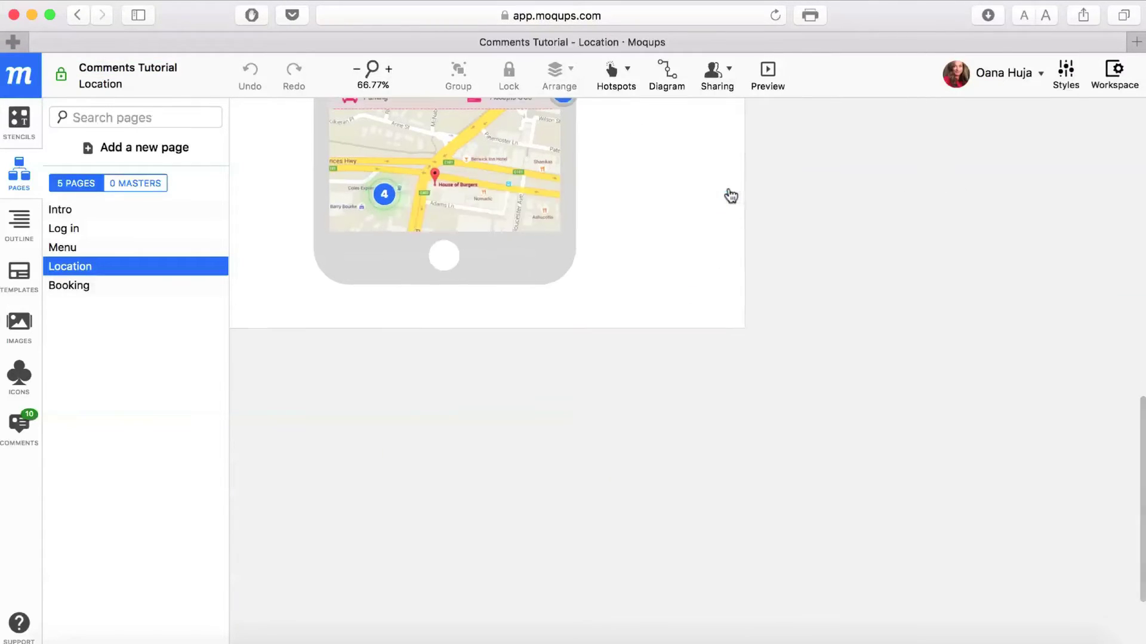
pyautogui.click(728, 191)
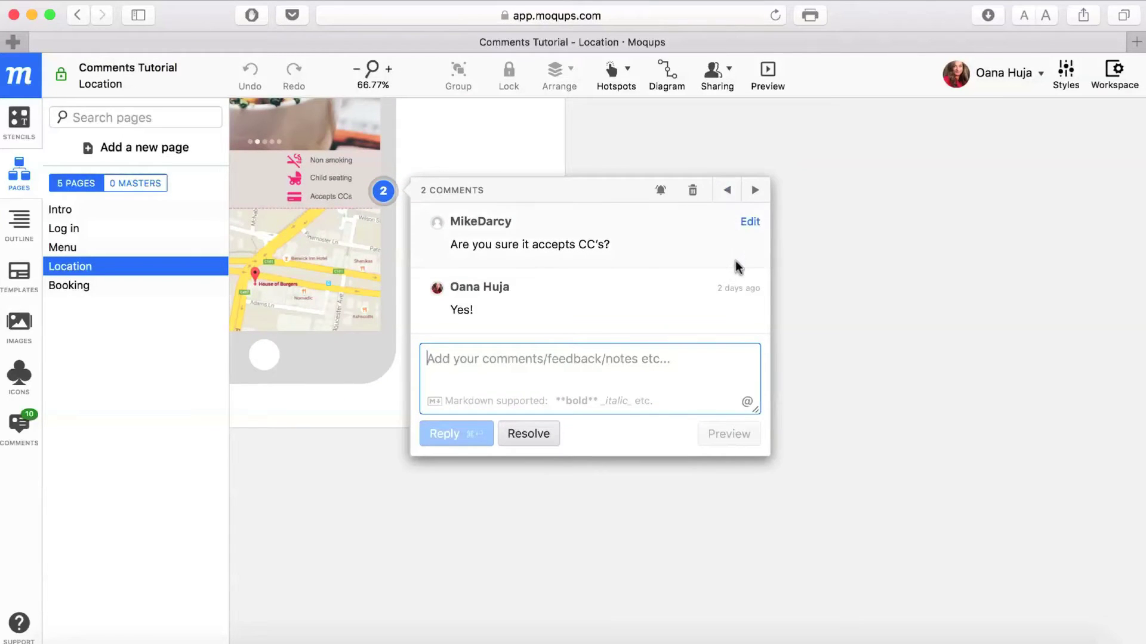
# Step: Edit the "Yes!" reply in thread 2 to read "Yes! I'm sure!" and close the thread
pyautogui.click(745, 287)
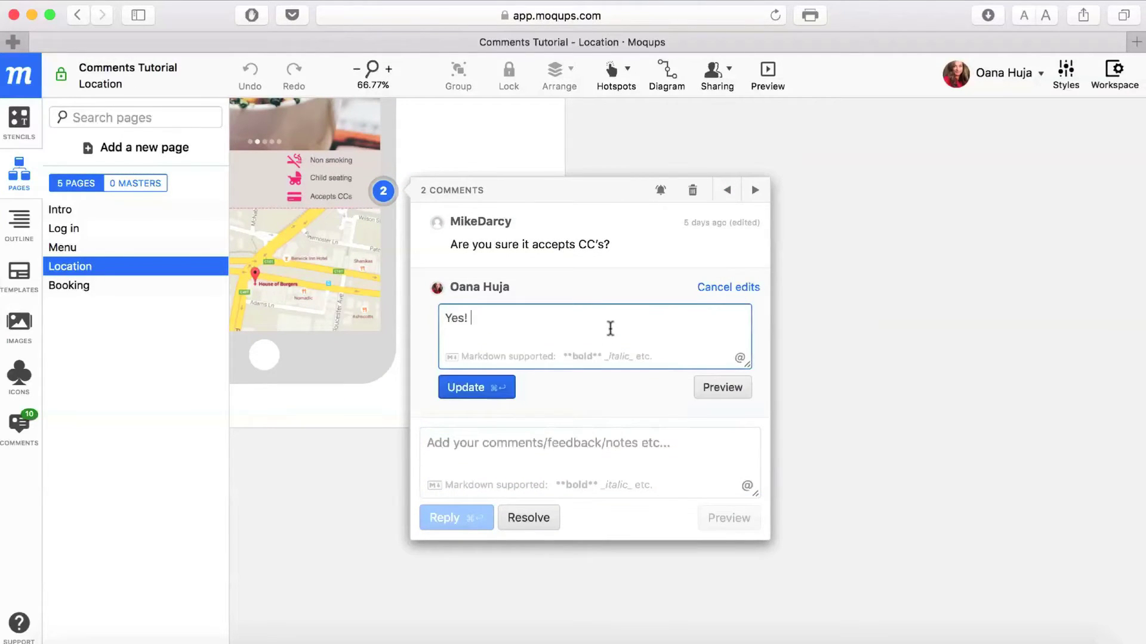
pyautogui.write("I'm sure!")
pyautogui.click(482, 389)
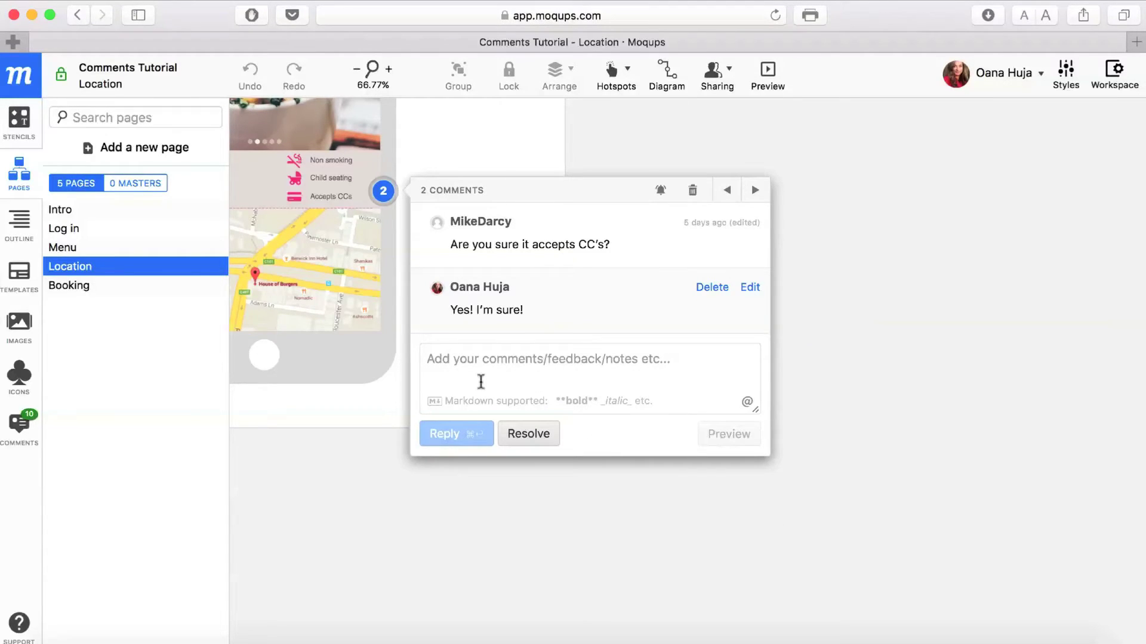
pyautogui.click(589, 141)
# Step: Reply "Okay!" to the "Let's change this icon" comment at marker 1 on the Location page
pyautogui.scroll(4, 588, 140)
pyautogui.hscroll(-2, 589, 141)
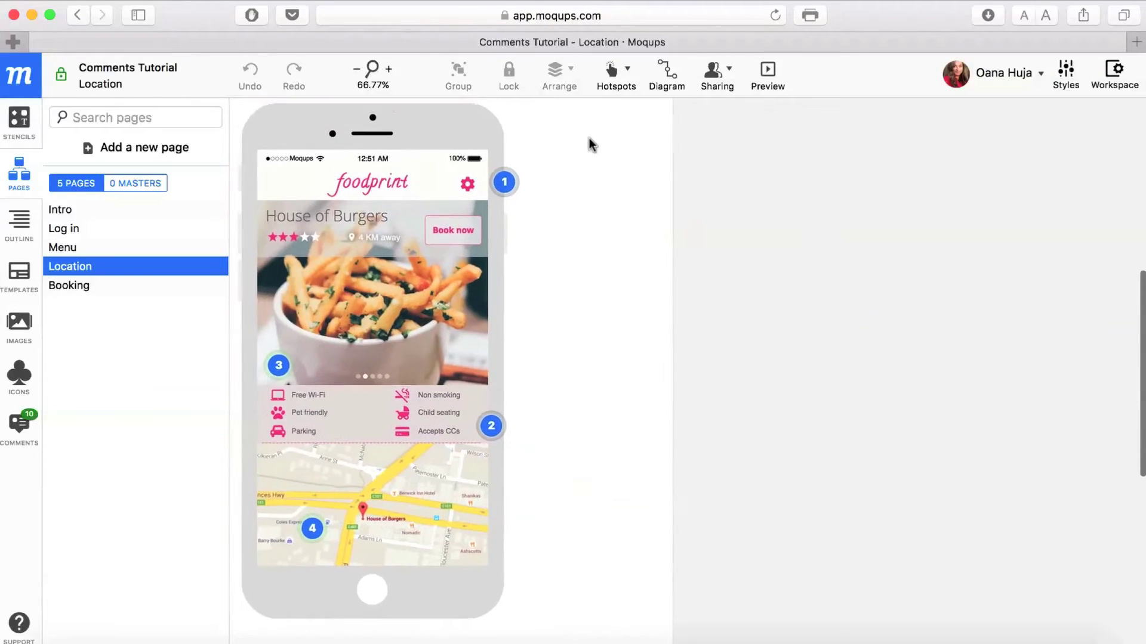
pyautogui.click(563, 182)
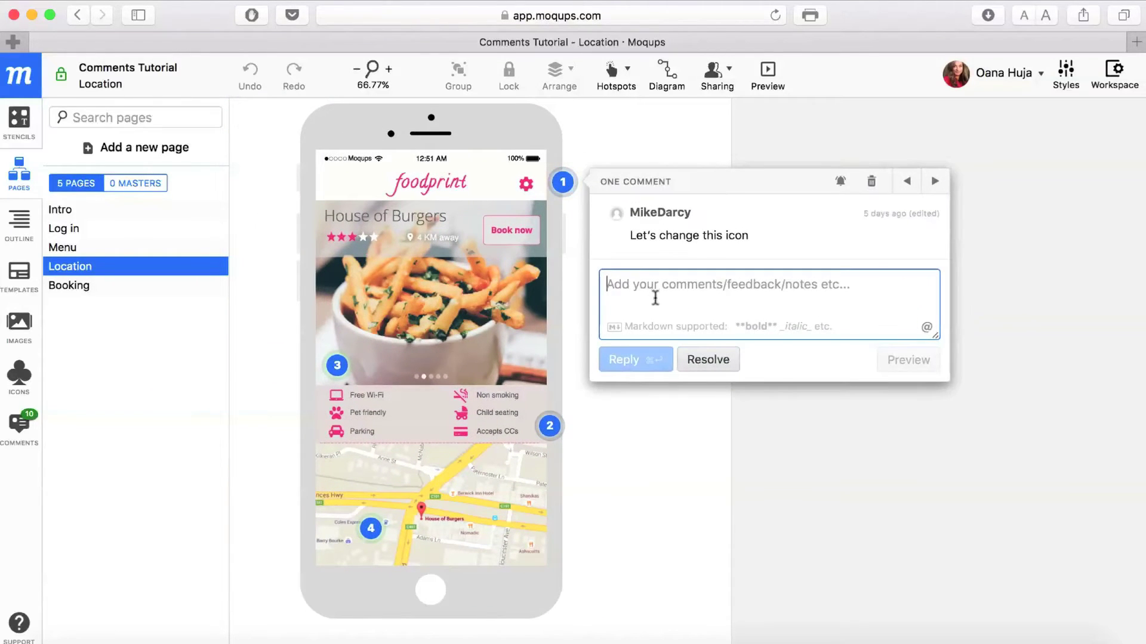
pyautogui.write('Okay!')
pyautogui.click(625, 359)
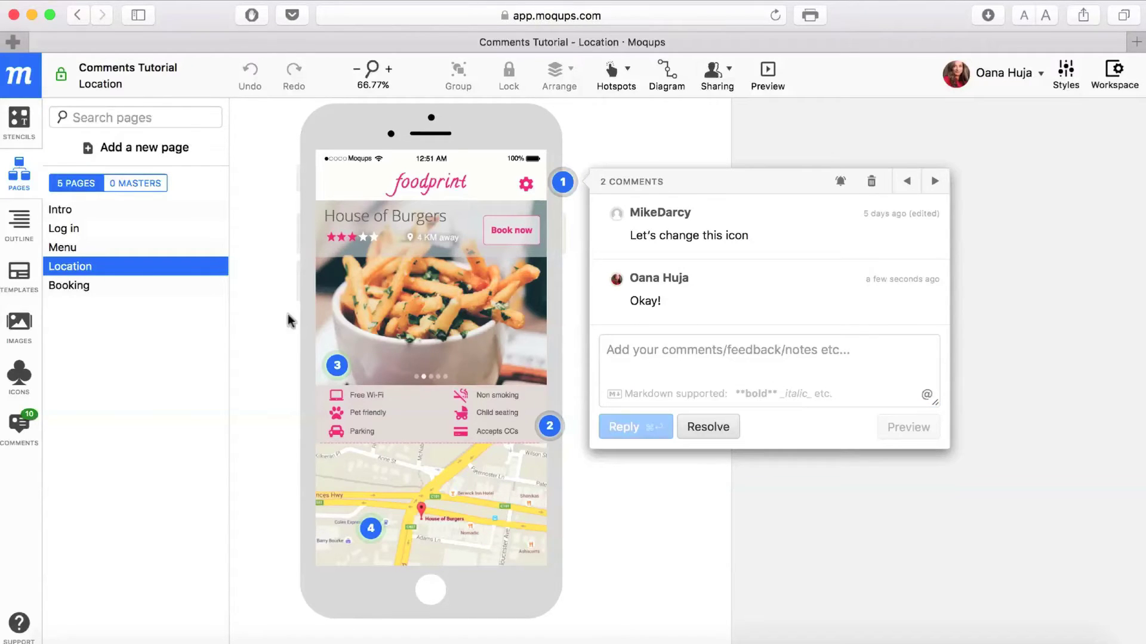
# Step: On the Booking page, reply "Okay!" to comment thread 1 and resolve it
pyautogui.click(167, 287)
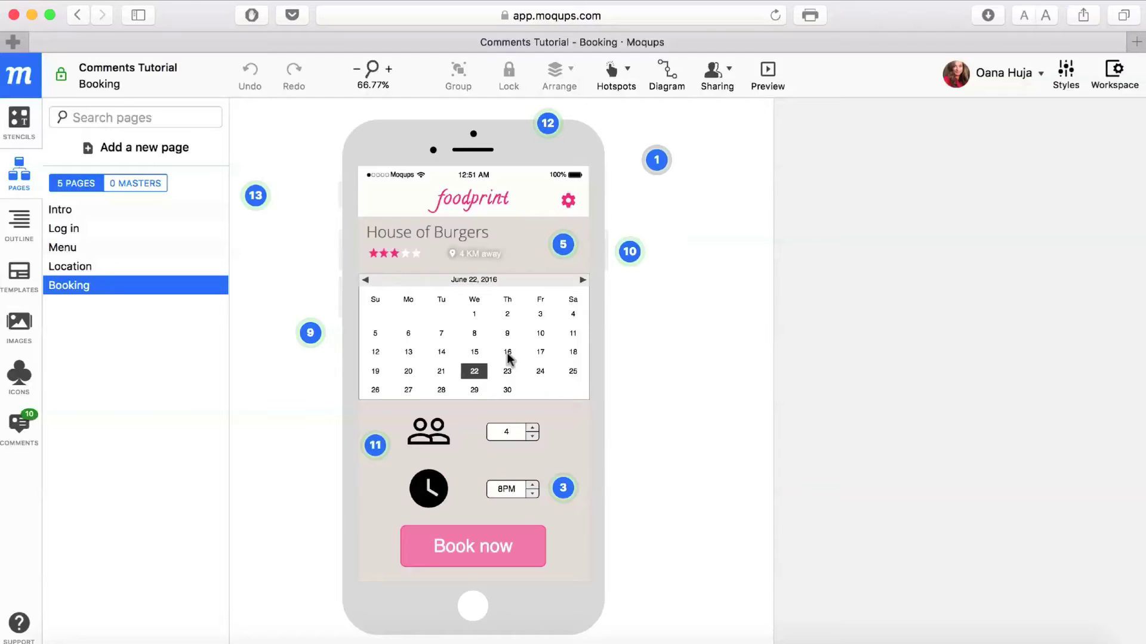
pyautogui.click(655, 170)
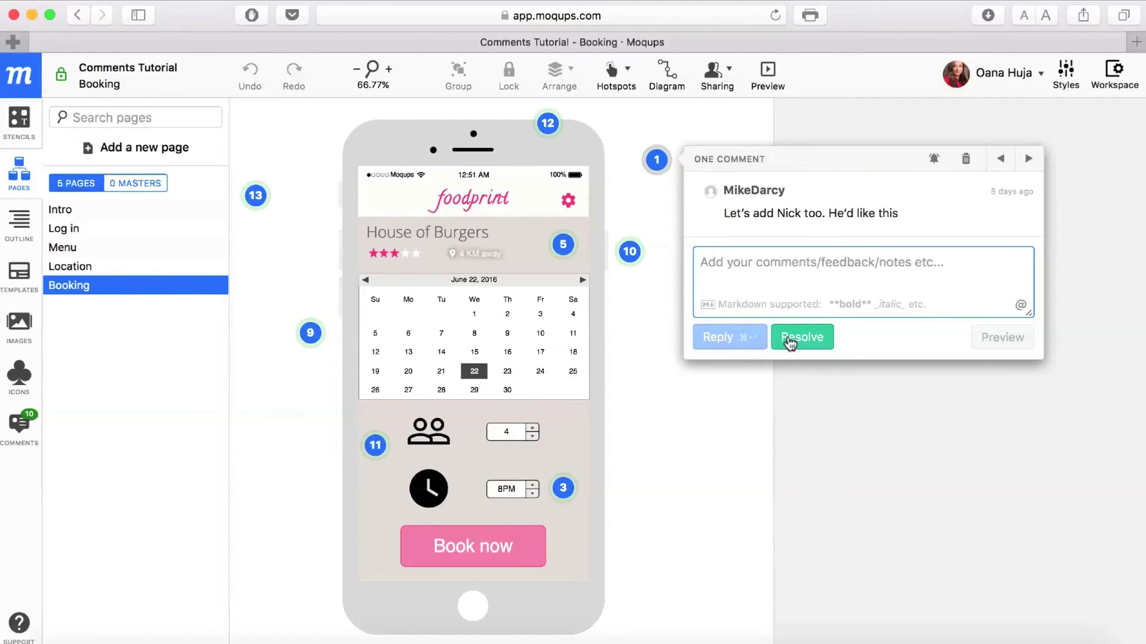
pyautogui.write('Okay!')
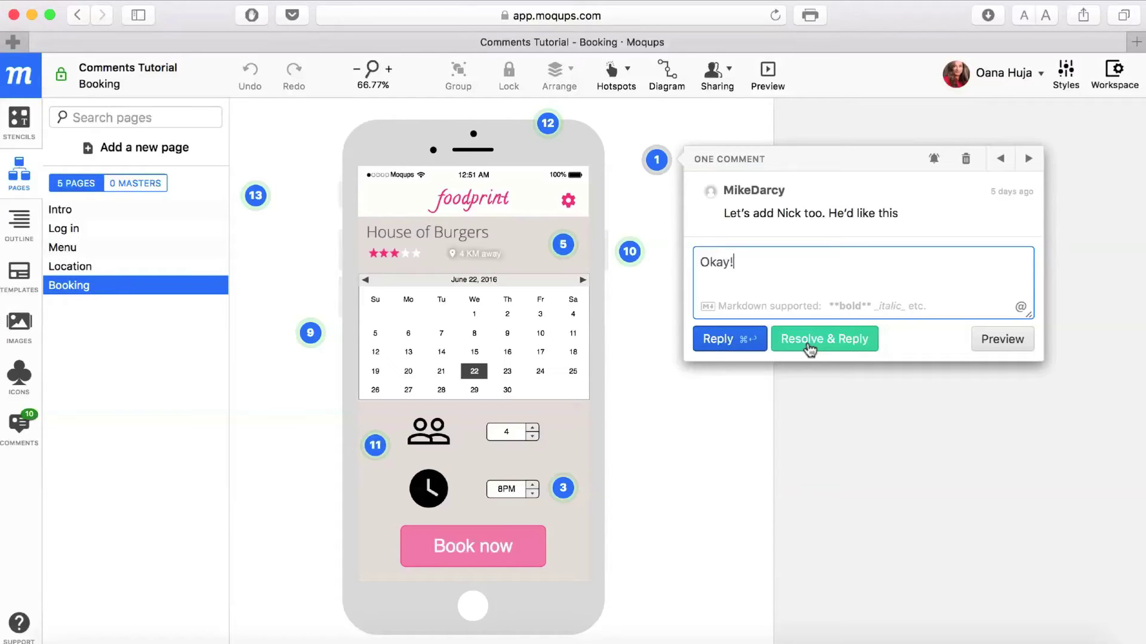
pyautogui.click(808, 349)
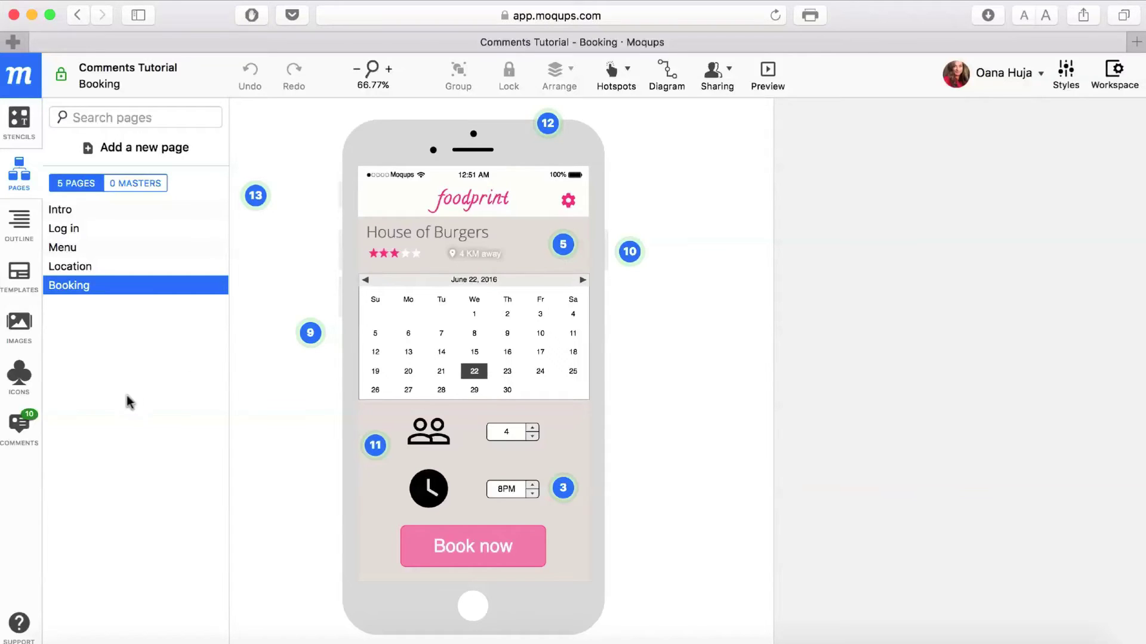
# Step: Open the comments list, check its filter options, and step through the Booking page's threads from marker 9 to marker 11
pyautogui.click(19, 423)
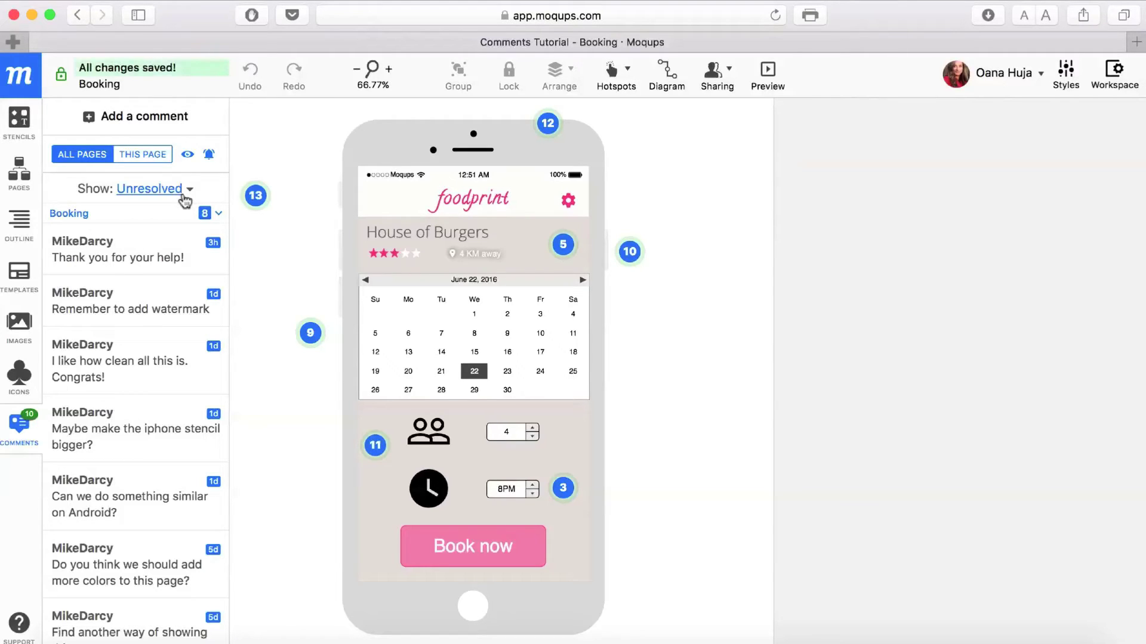
pyautogui.click(183, 197)
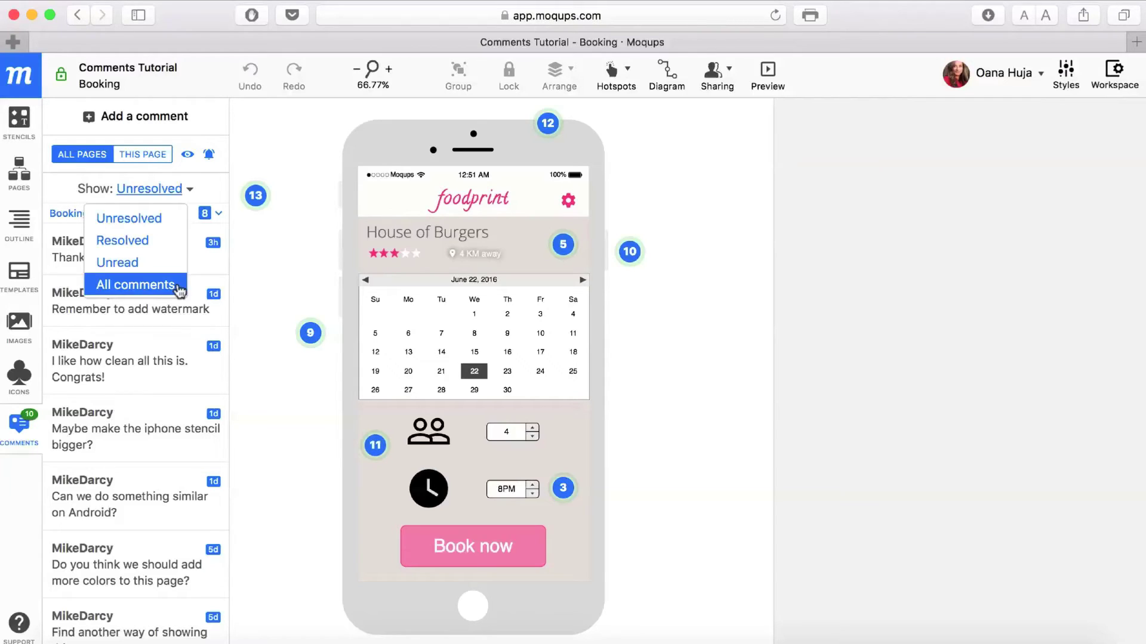
pyautogui.click(309, 333)
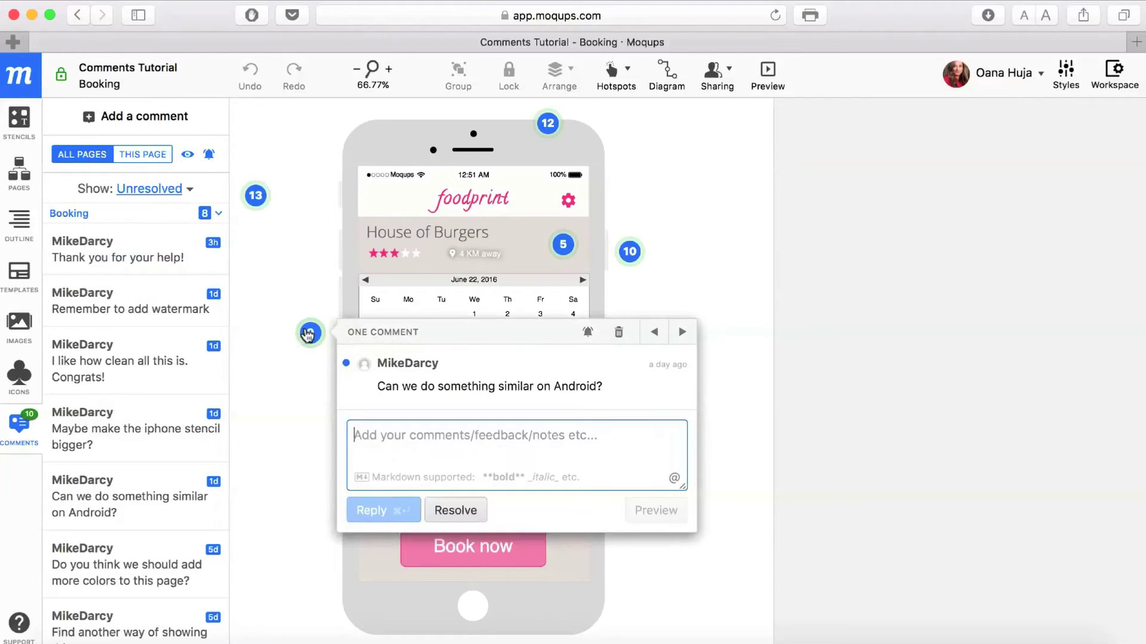
pyautogui.click(682, 332)
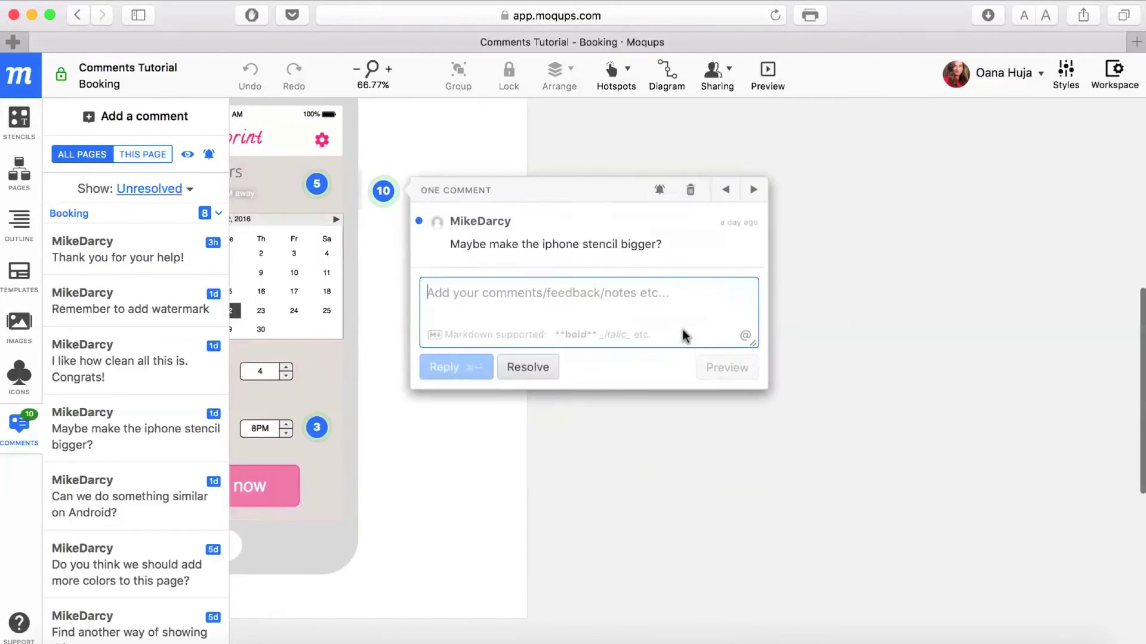
pyautogui.click(753, 192)
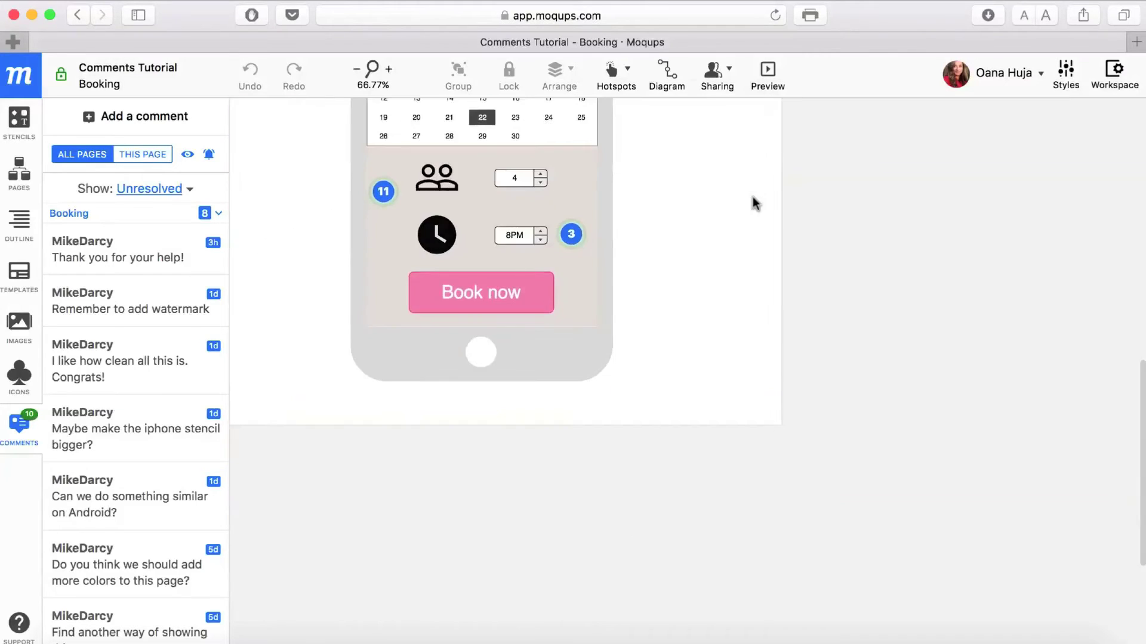
pyautogui.click(800, 198)
pyautogui.scroll(1, 800, 198)
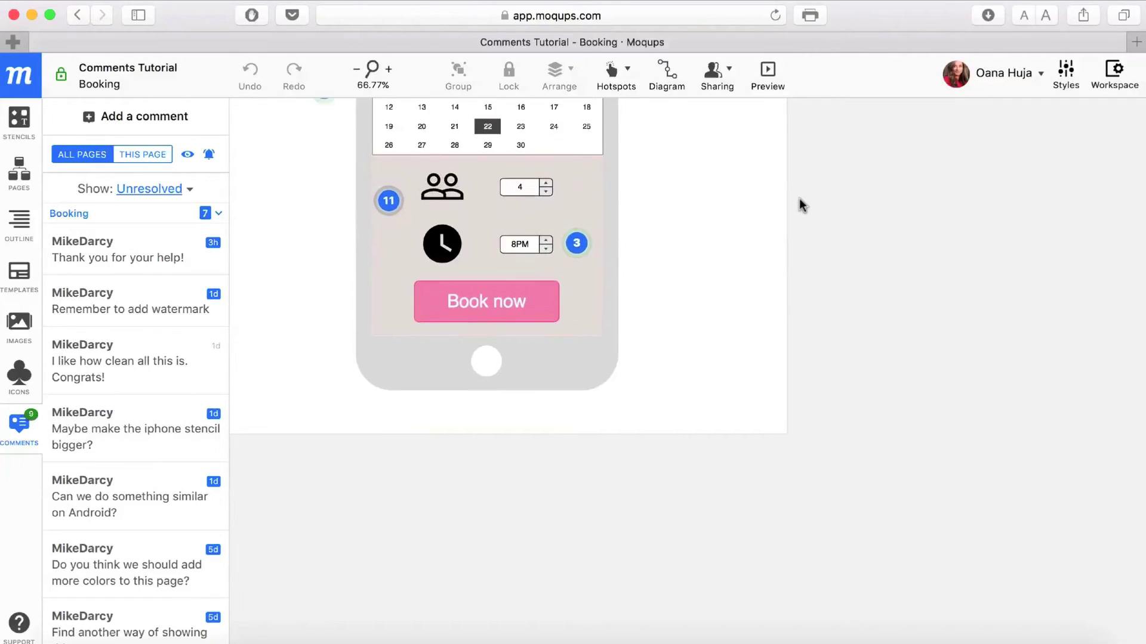
pyautogui.scroll(5, 799, 199)
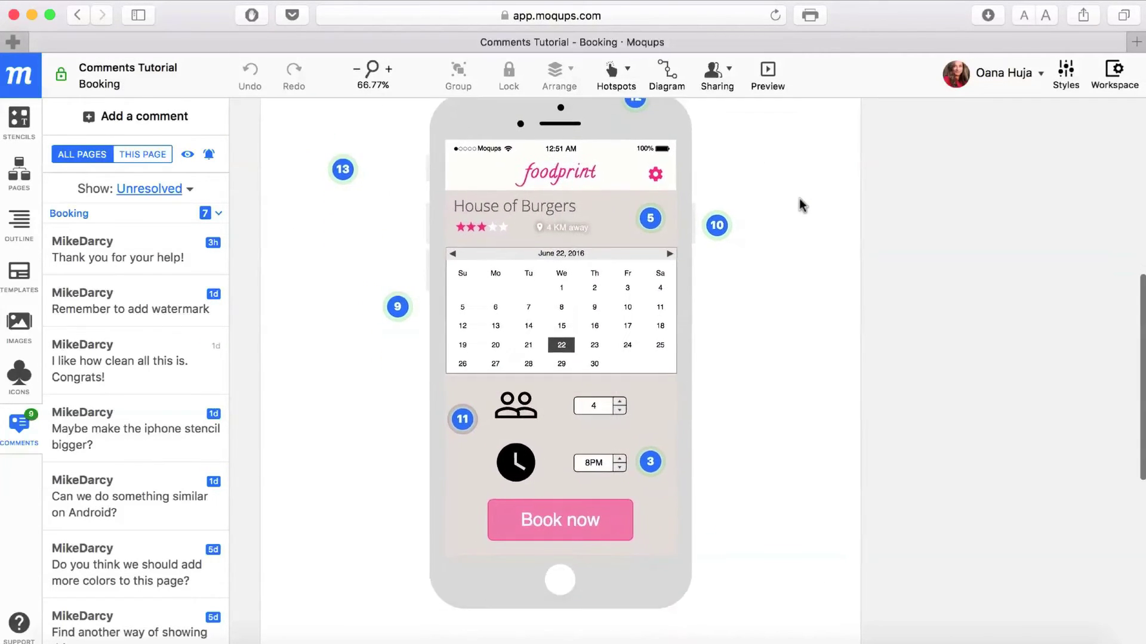
pyautogui.scroll(2, 799, 200)
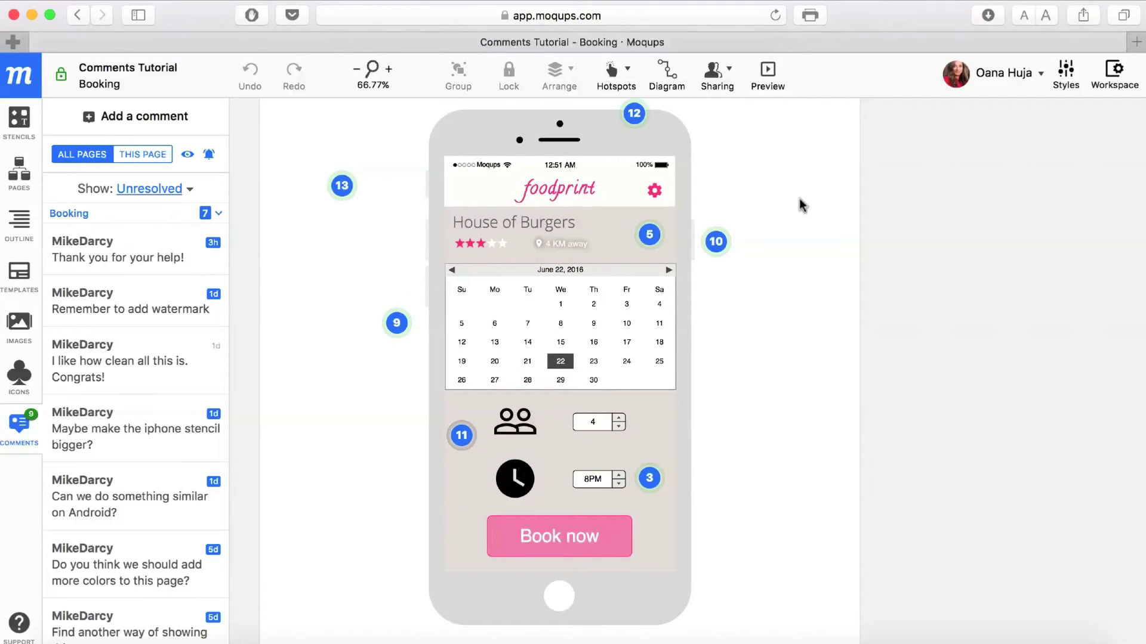
# Step: Filter the comments to Resolved and reopen the thread at marker 6 with the reply "Not yet!"
pyautogui.click(190, 189)
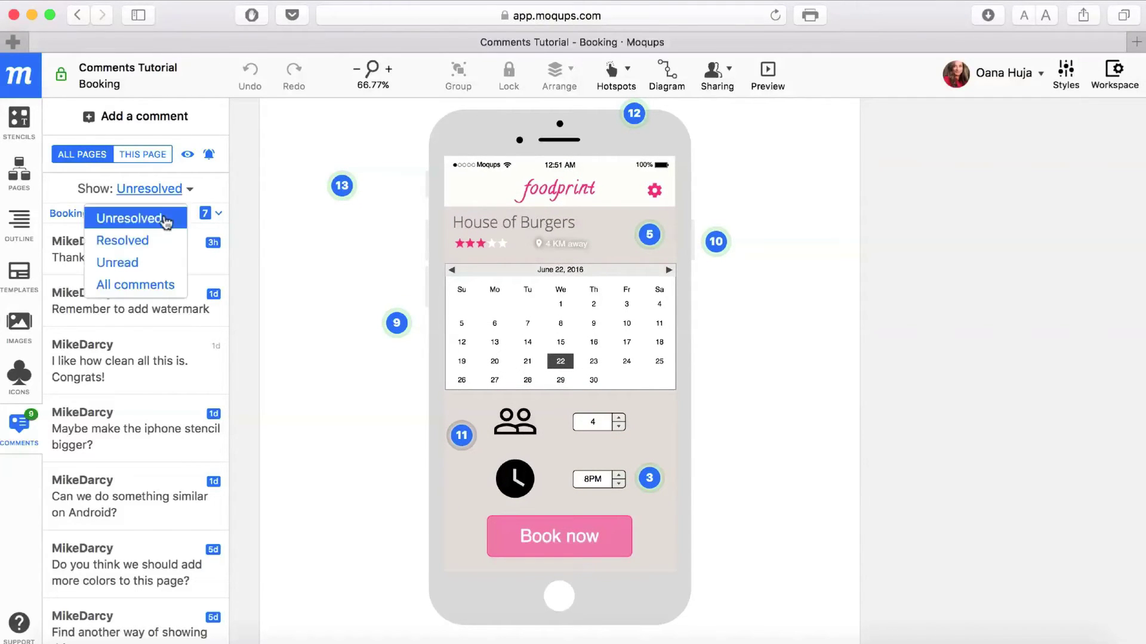
pyautogui.click(148, 238)
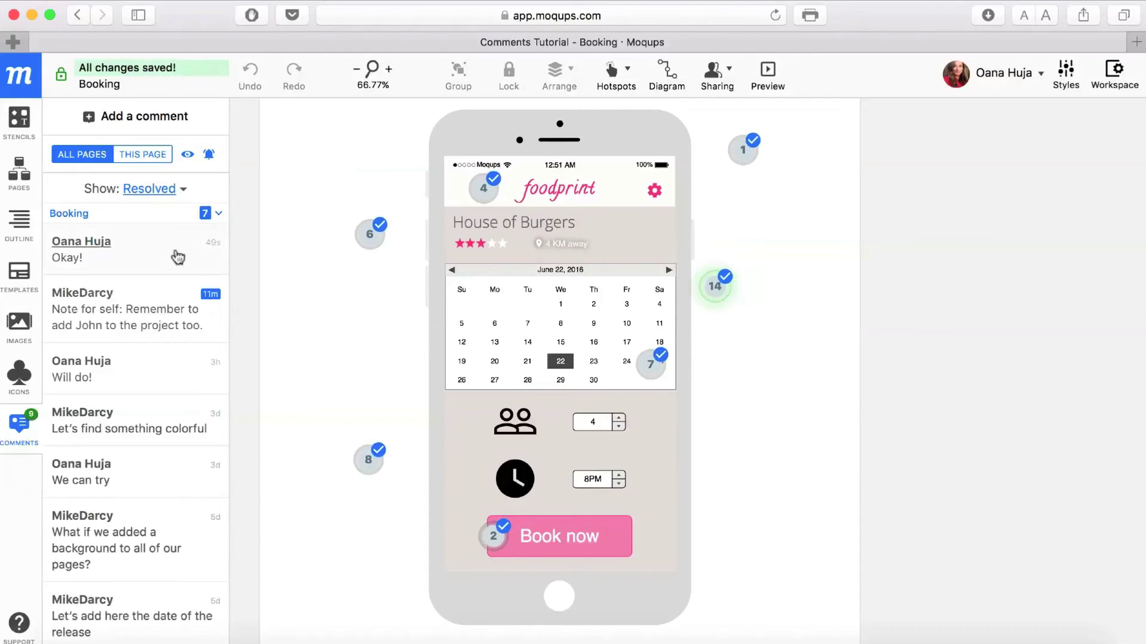
pyautogui.click(372, 241)
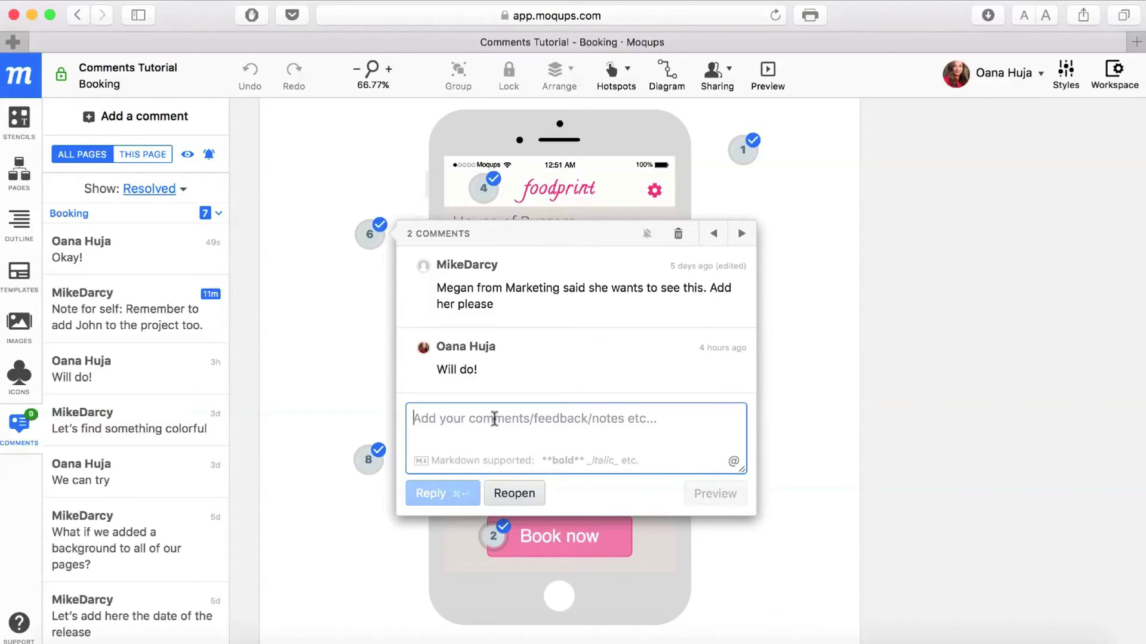
pyautogui.write('N')
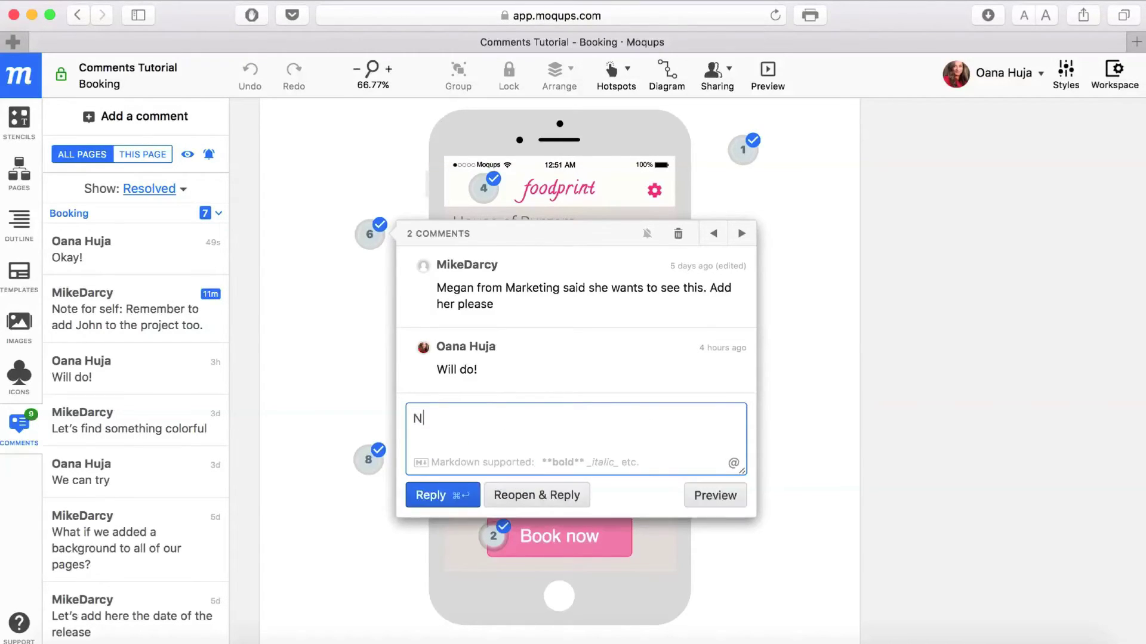
pyautogui.write('ot yet!')
pyautogui.click(518, 496)
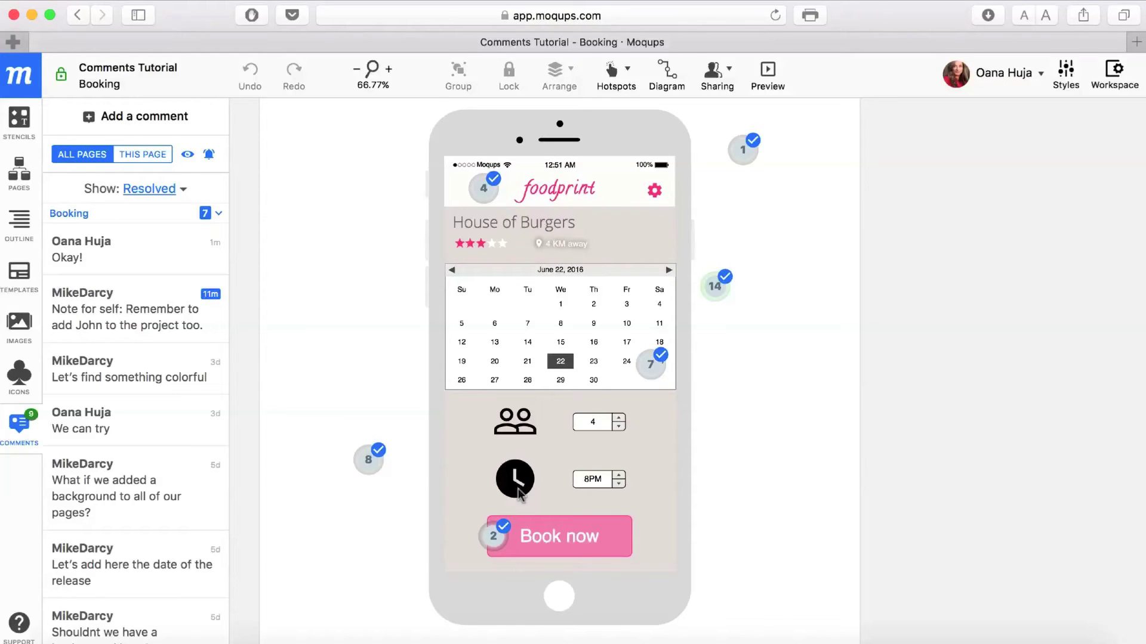
# Step: Delete the resolved "Shouldnt we have a background here?" thread at marker 4 on the Booking page
pyautogui.click(485, 201)
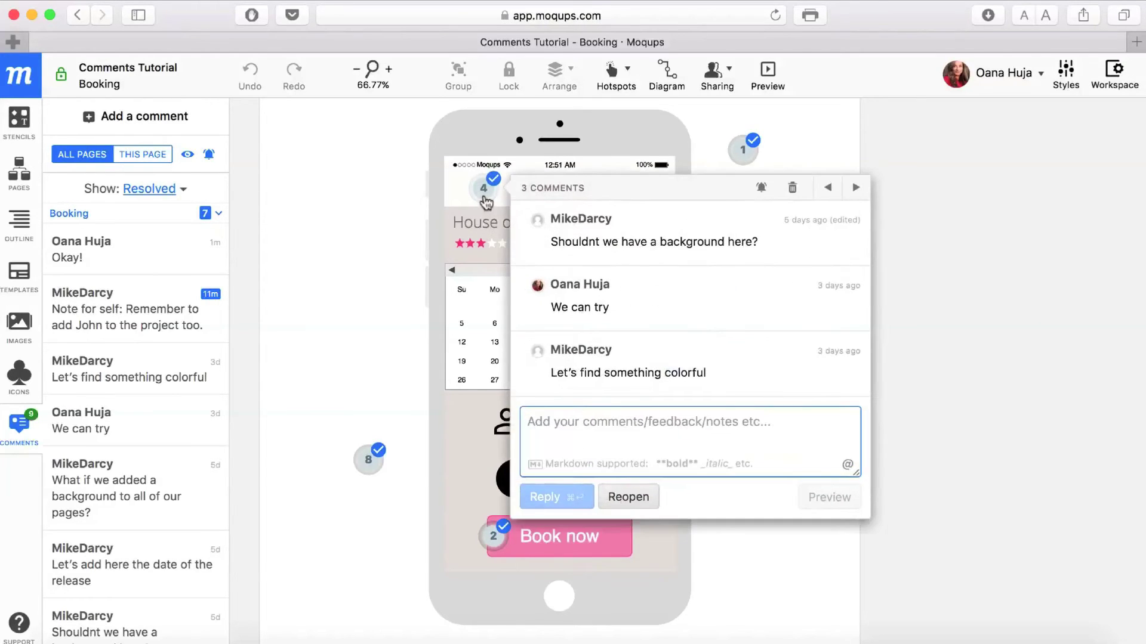
pyautogui.moveTo(657, 310)
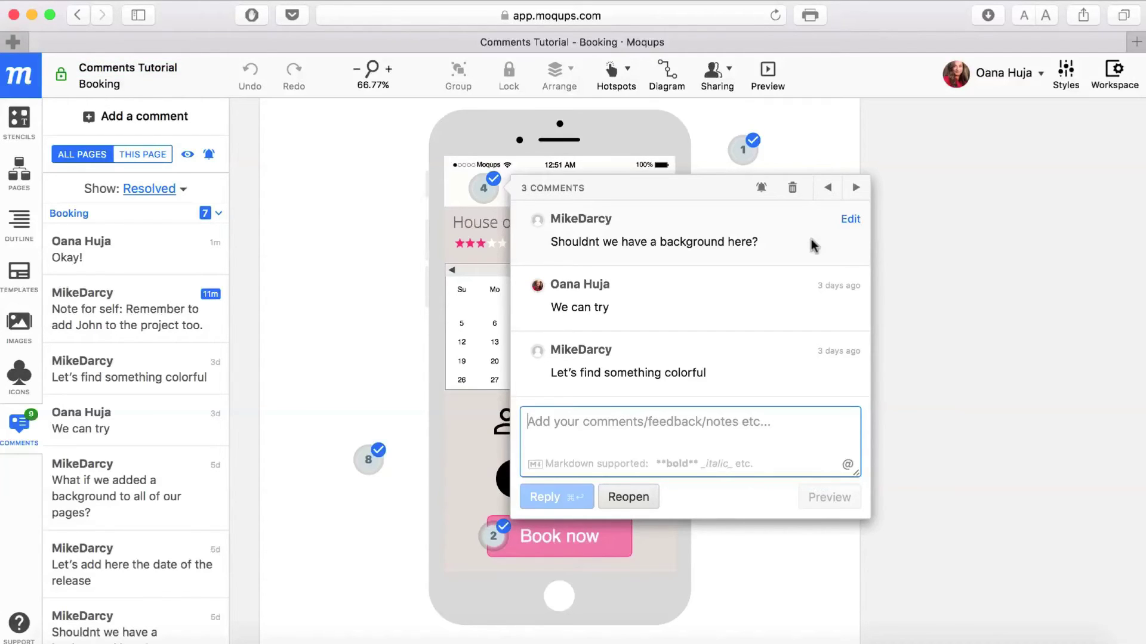
pyautogui.click(792, 189)
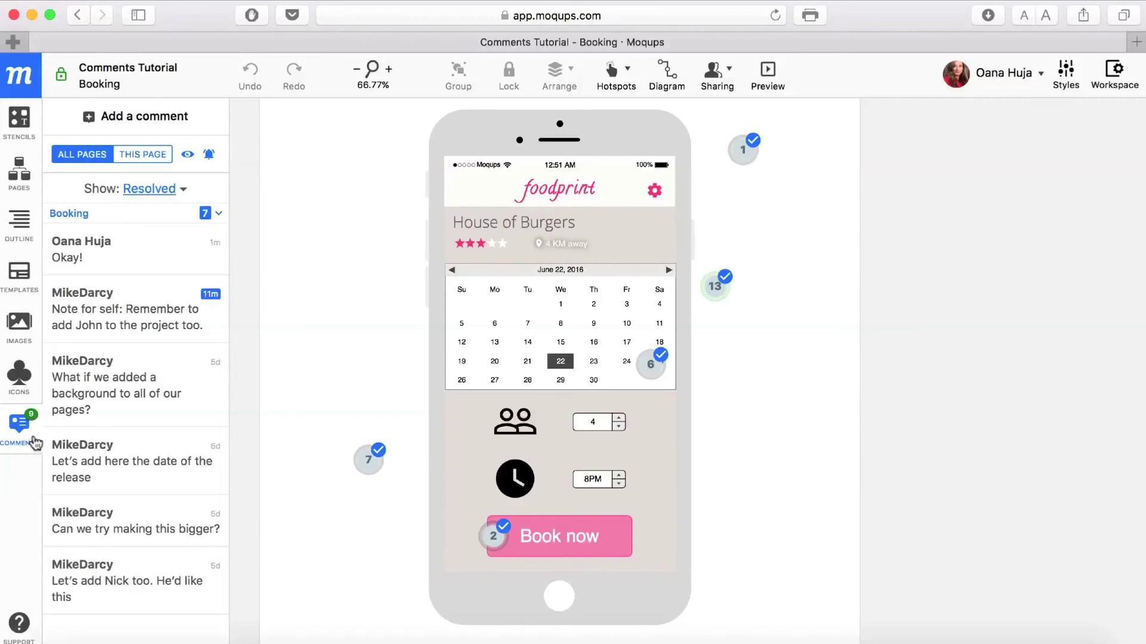
# Step: Hide all comments in this project and show them again
pyautogui.click(187, 160)
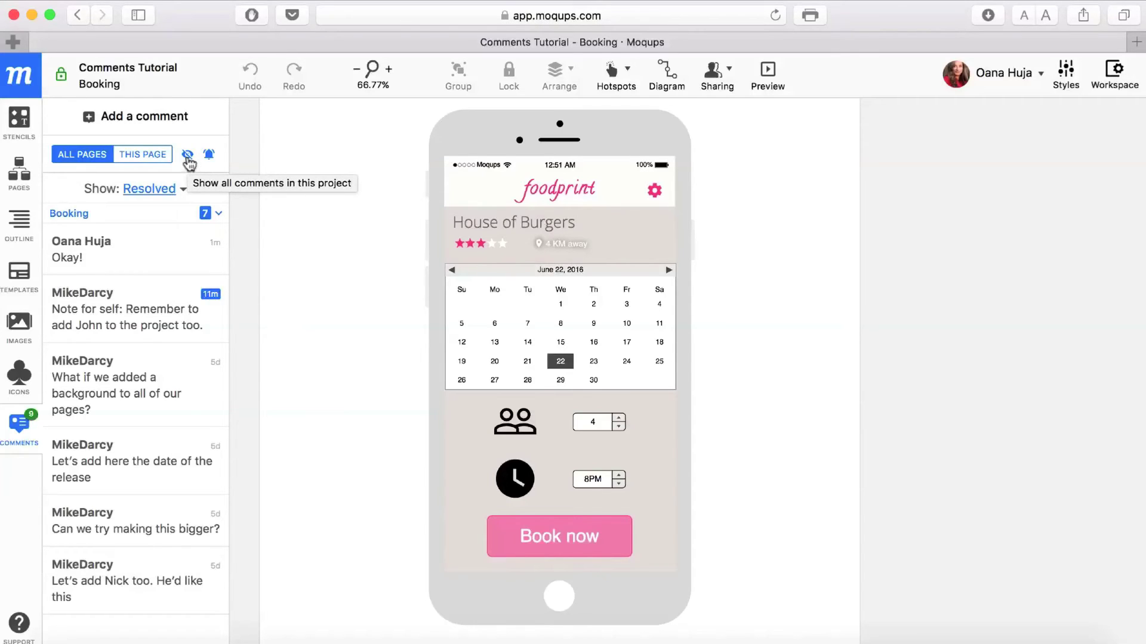
pyautogui.click(188, 158)
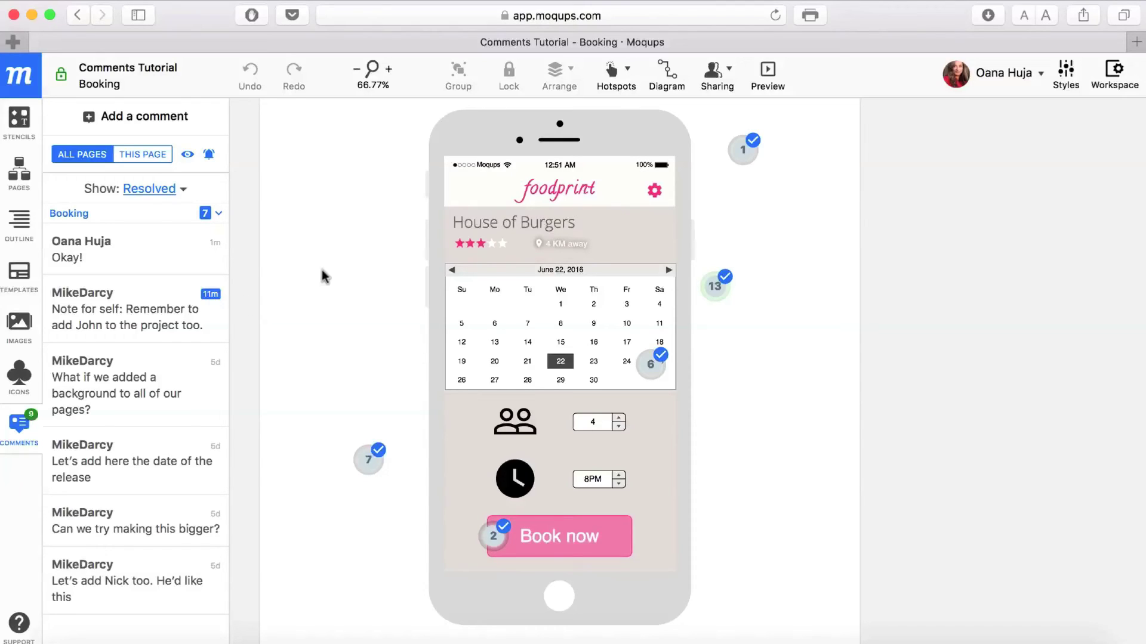
# Step: Post a reply in the resolved thread at marker 1 that mentions the other team member by username
pyautogui.click(733, 157)
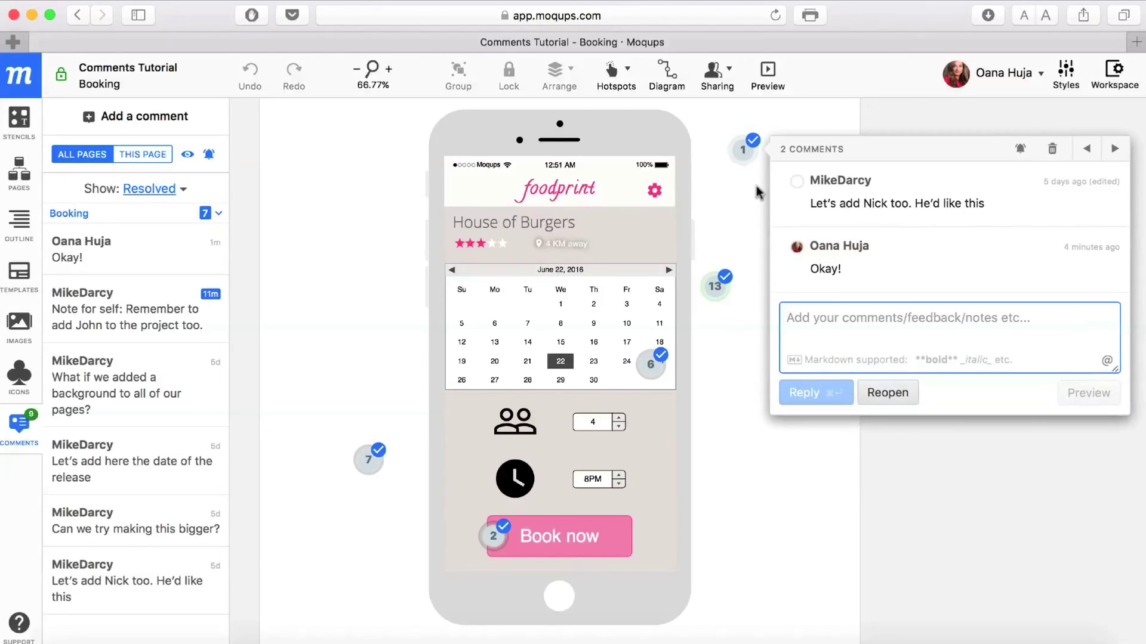
pyautogui.write('@mi')
pyautogui.click(984, 415)
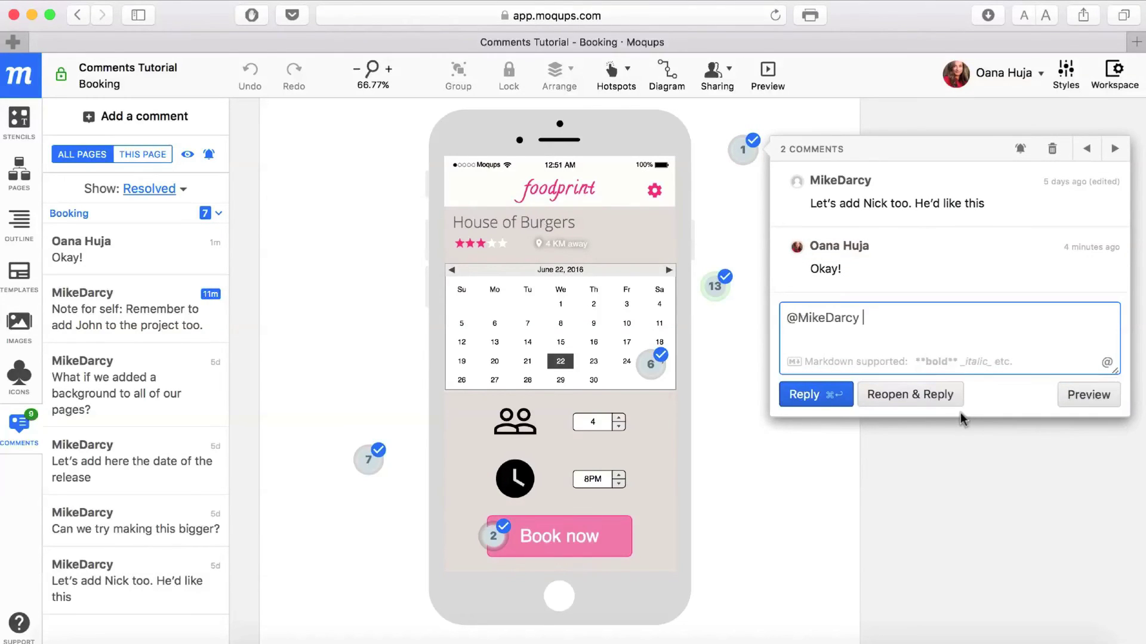
pyautogui.click(826, 398)
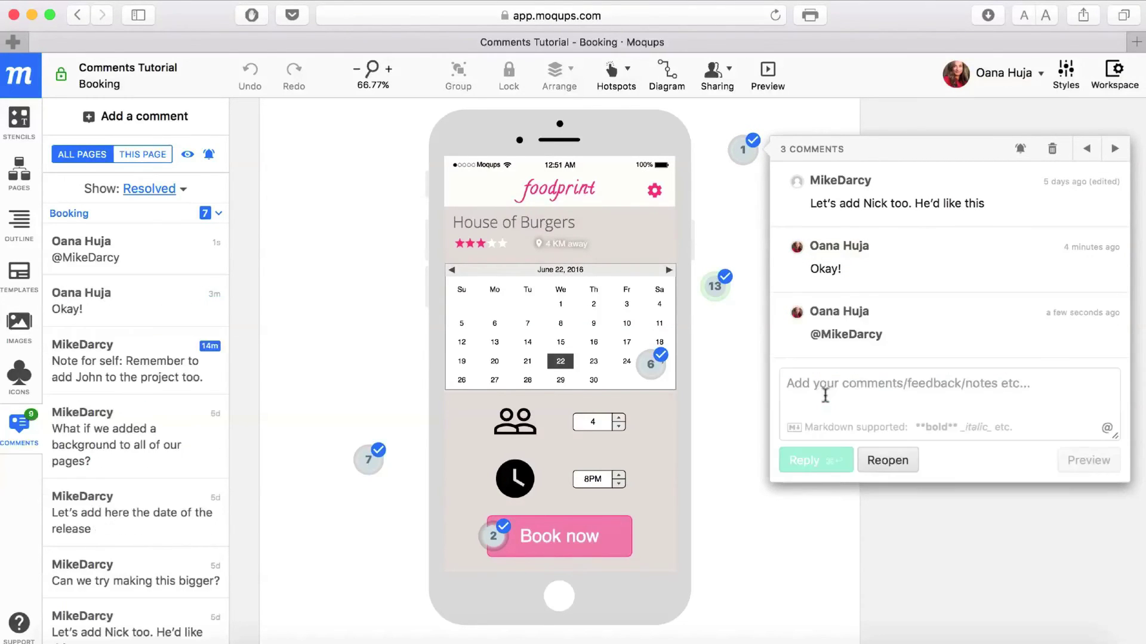
# Step: Review the email delivery and Slack integration options in the account's notification settings, and close the settings
pyautogui.click(1024, 81)
pyautogui.click(871, 228)
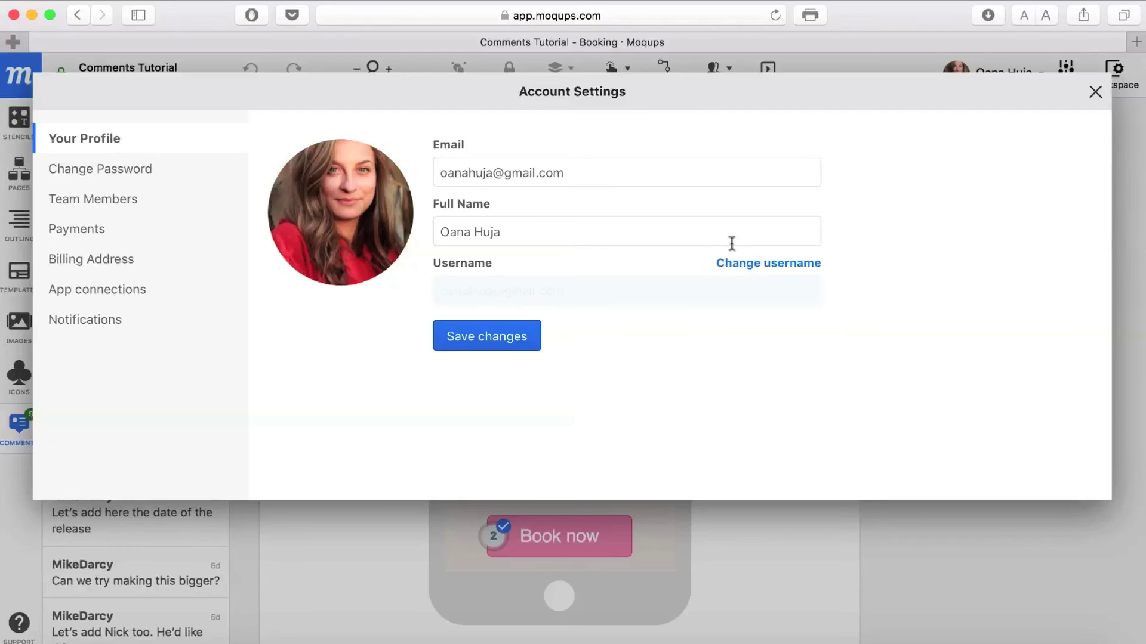
pyautogui.click(132, 321)
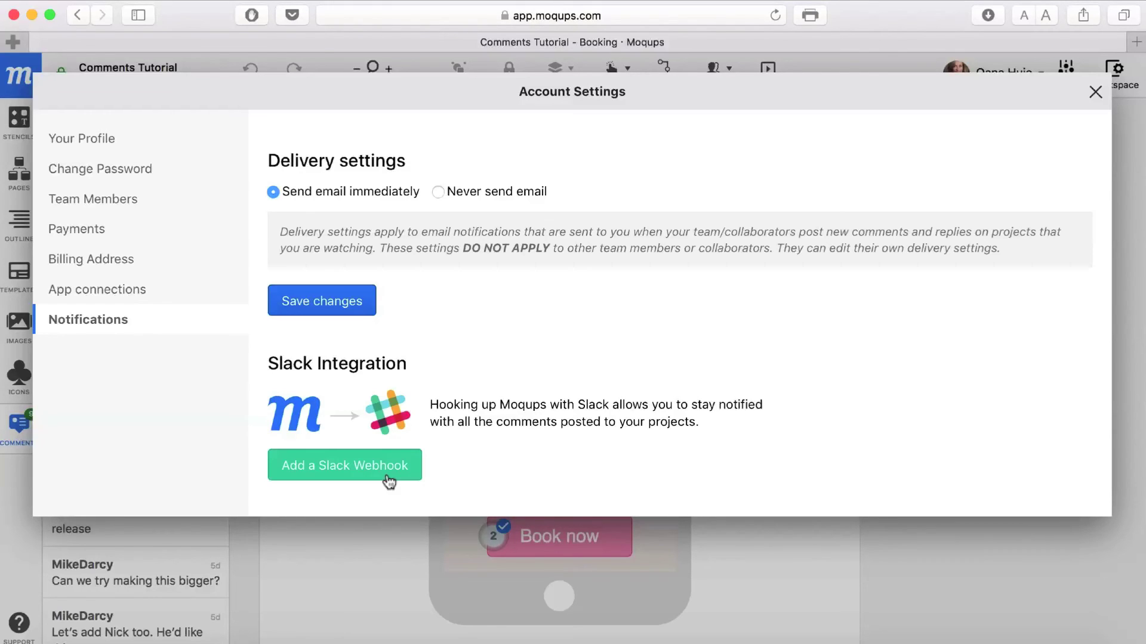
pyautogui.click(1095, 94)
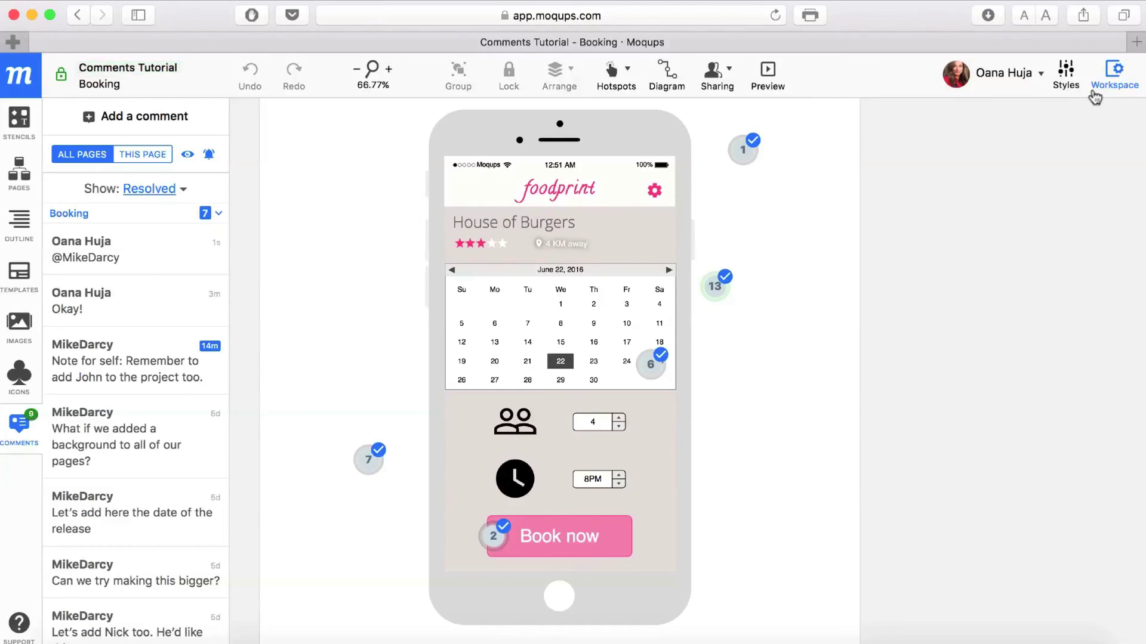
# Step: Mute notifications for the conversation at marker 1 on the Booking page
pyautogui.click(746, 154)
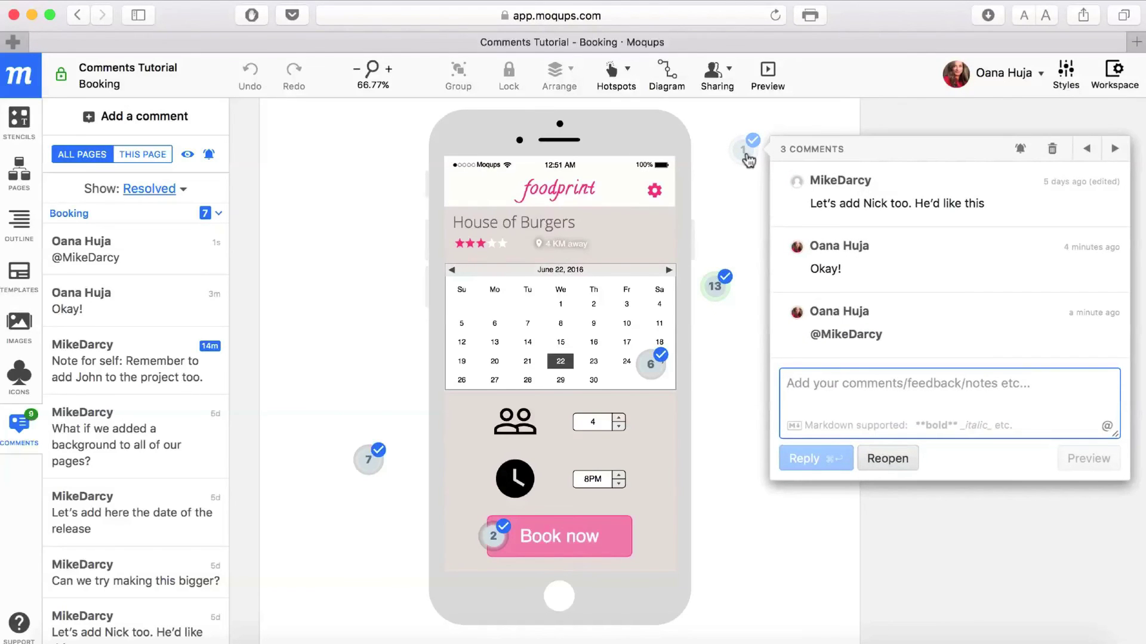
pyautogui.click(1020, 156)
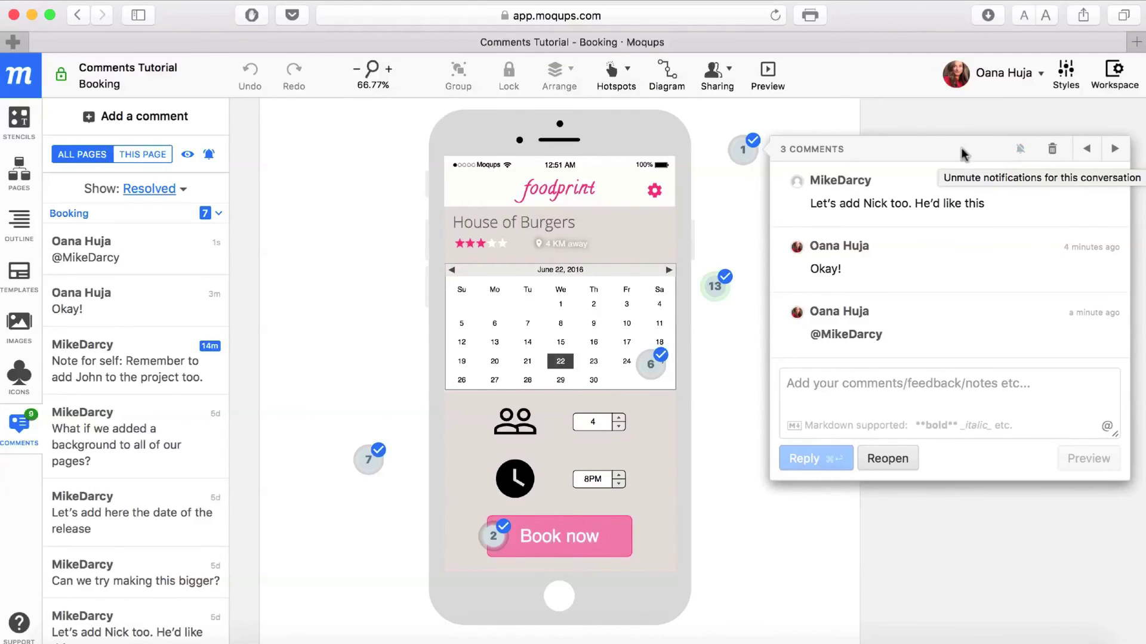
# Step: From the project's mute prompt, turn off notifications for all projects by saving the delivery setting "Never send email"
pyautogui.click(210, 157)
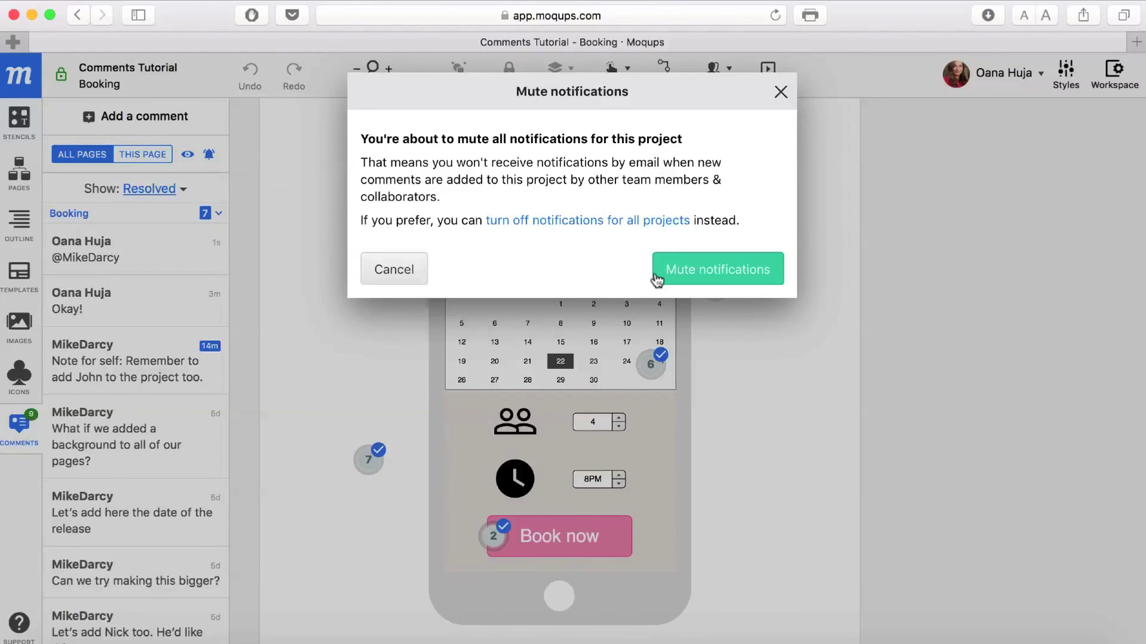
pyautogui.click(593, 222)
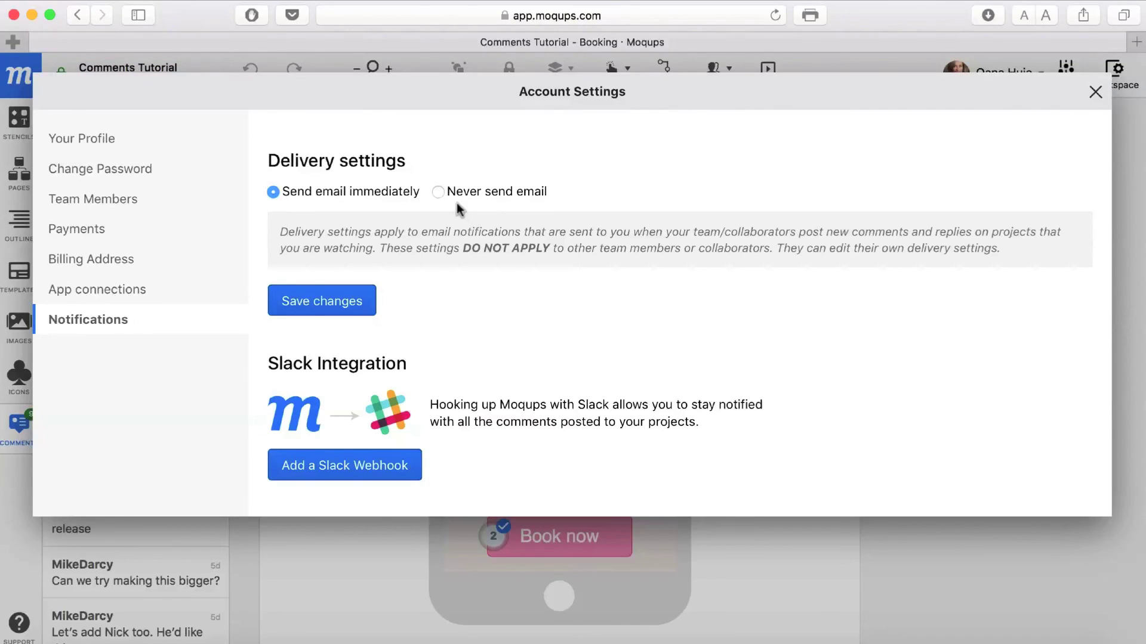
pyautogui.click(438, 192)
pyautogui.click(369, 309)
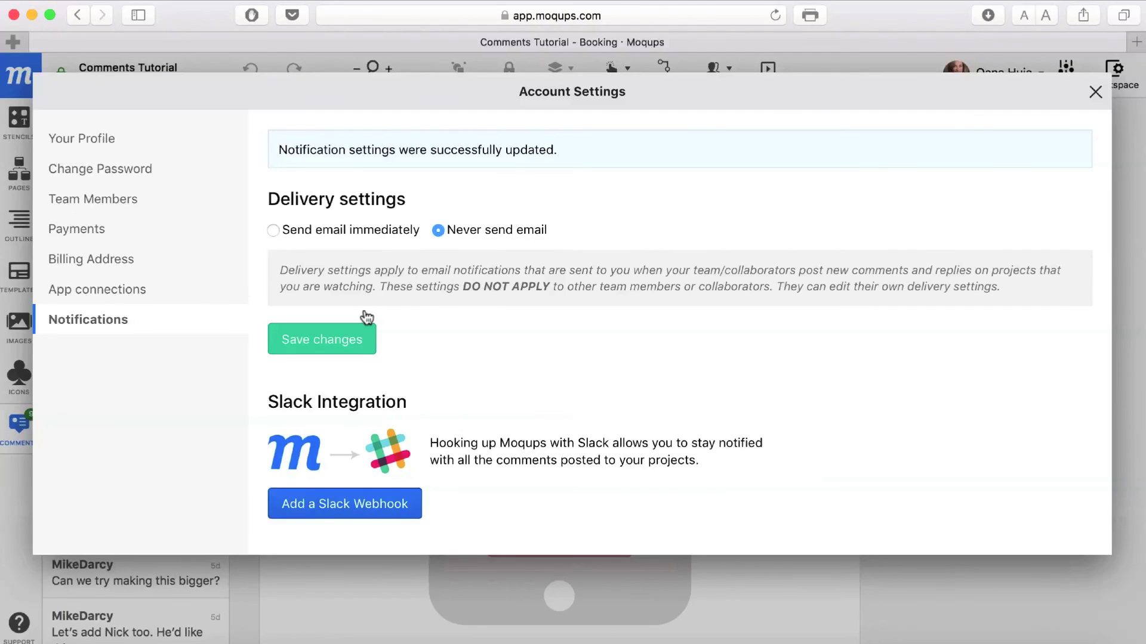
# Step: Mute notifications from the entire team in the Team Members settings and close the account settings
pyautogui.click(141, 201)
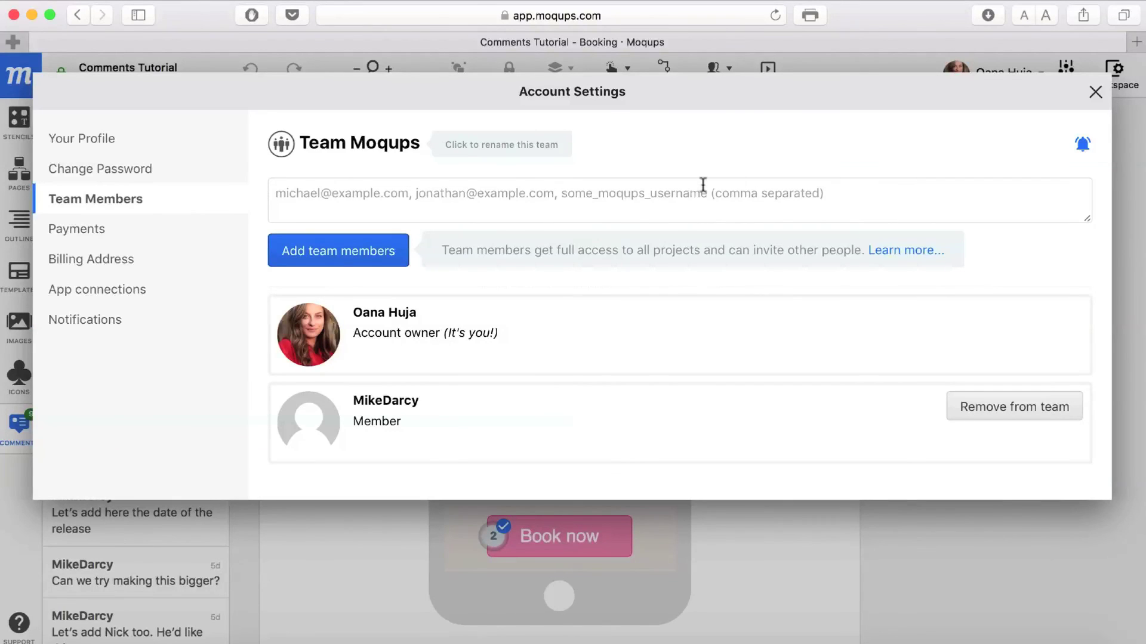
pyautogui.click(1083, 146)
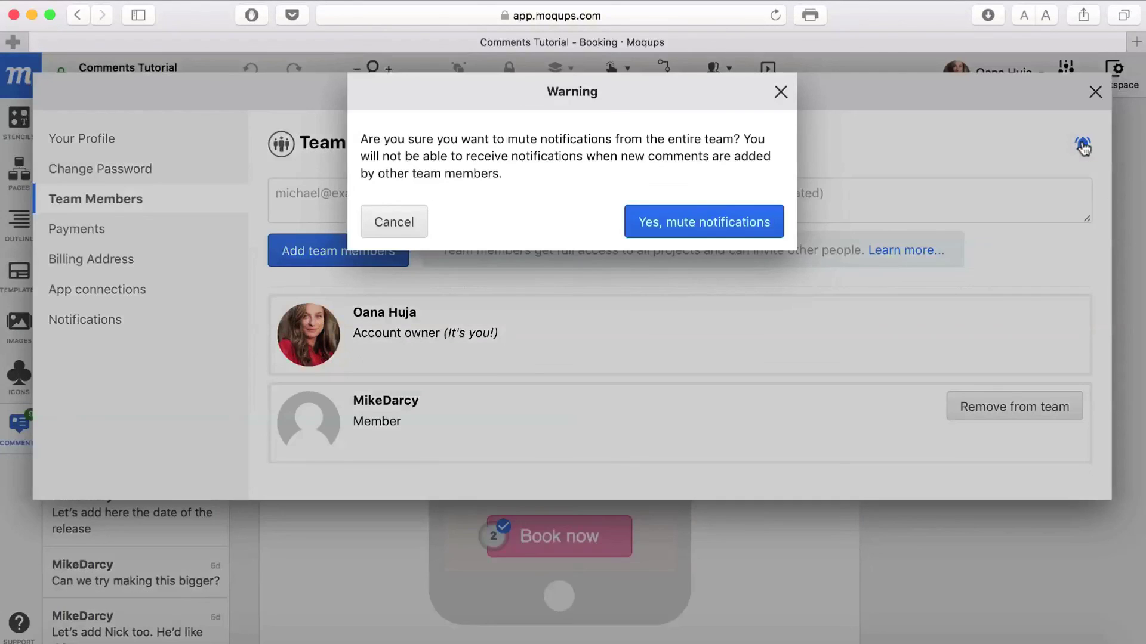
pyautogui.click(758, 224)
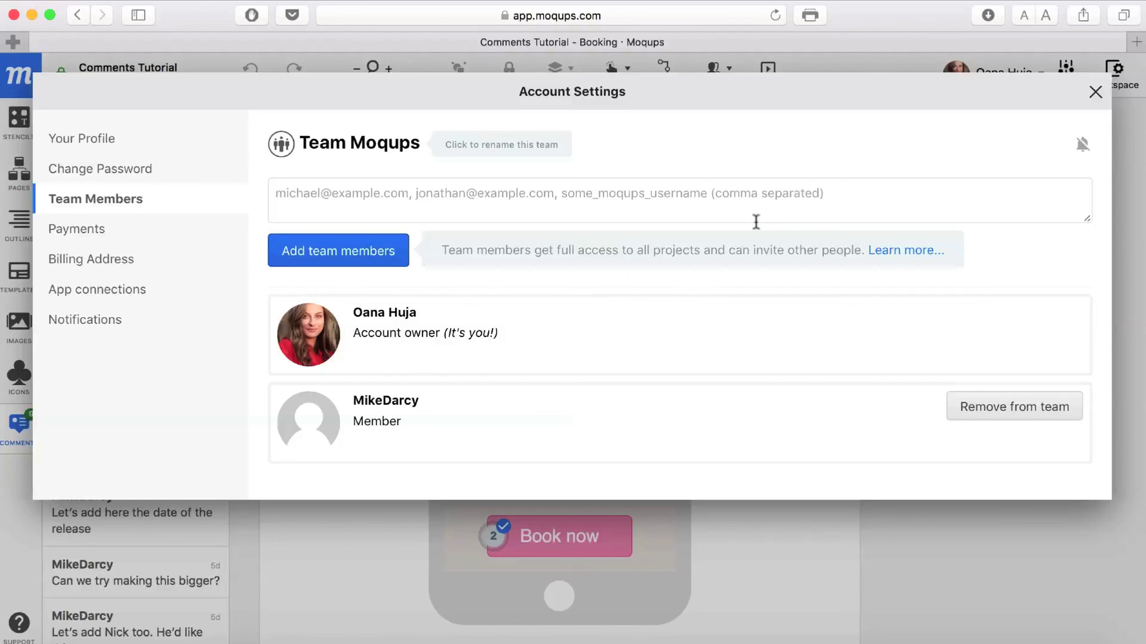
pyautogui.click(1095, 91)
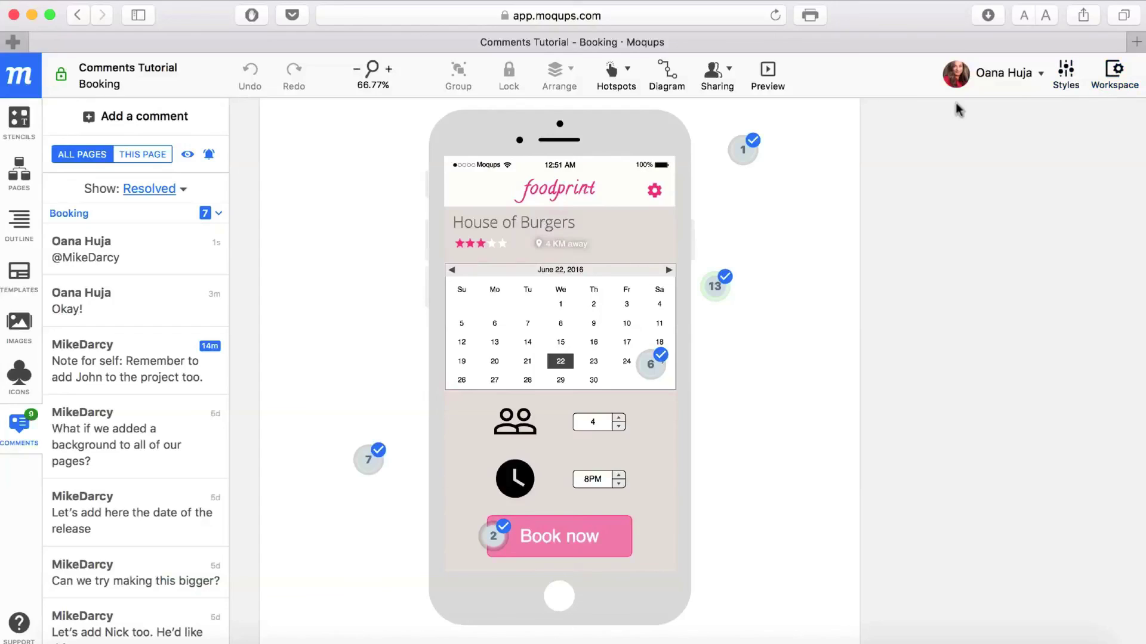
# Step: Switch from the Booking page to the Intro page
pyautogui.click(18, 174)
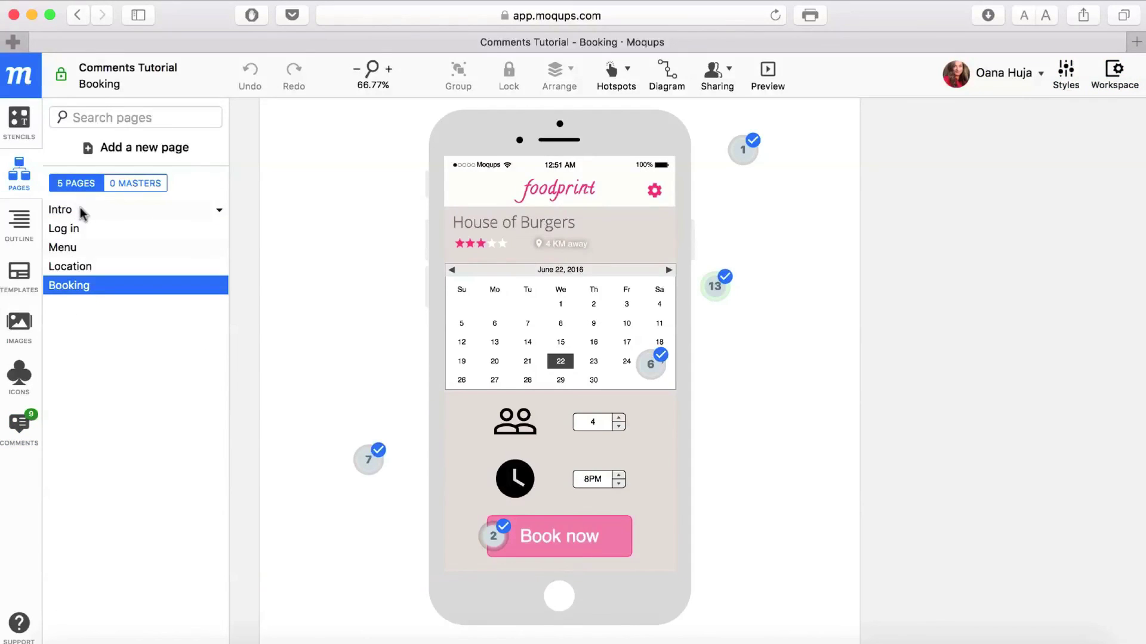
pyautogui.click(82, 212)
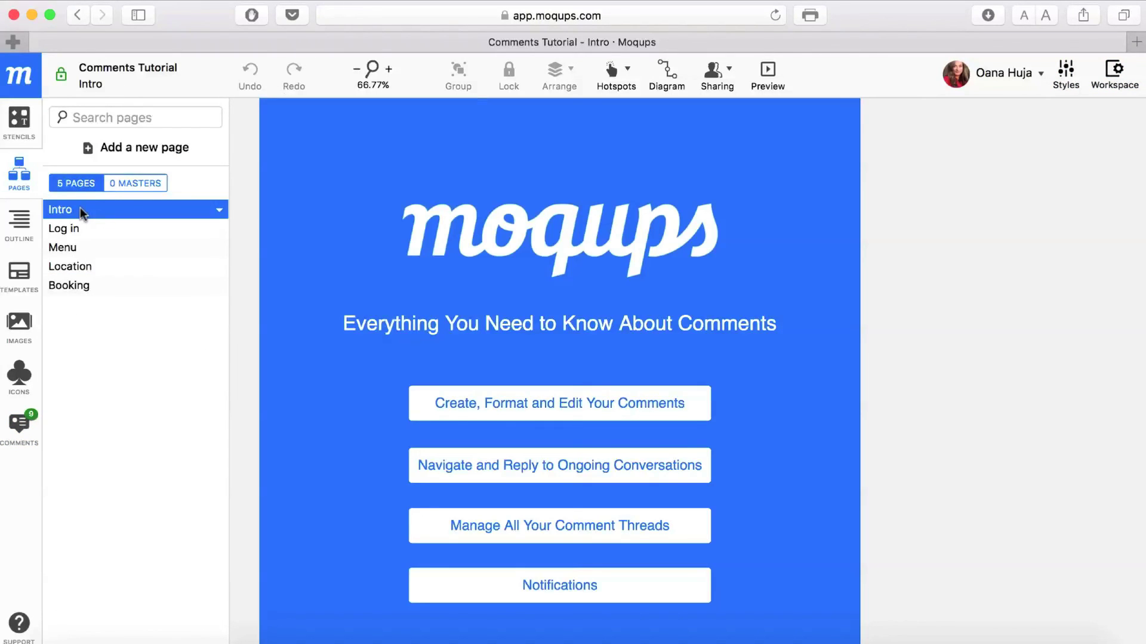